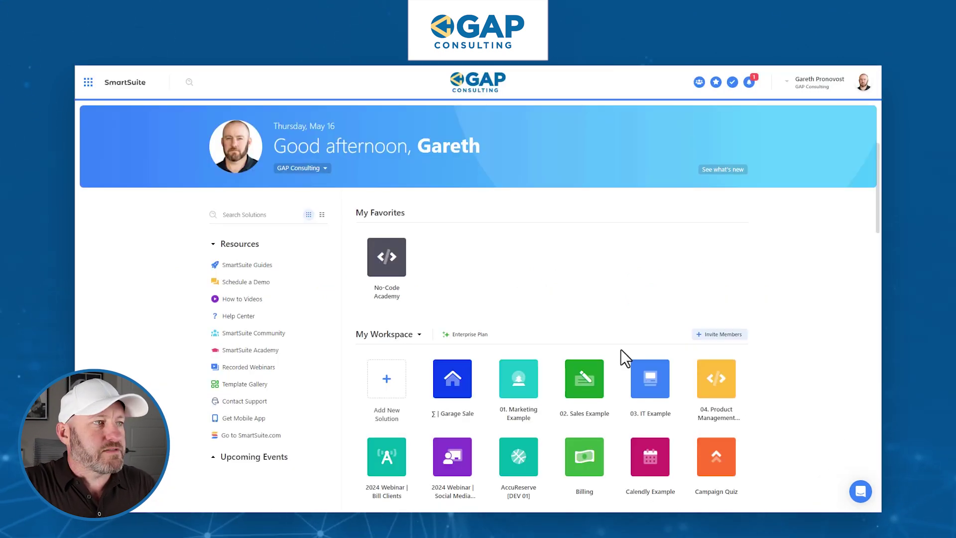
# Add a new solution to the workspace from the Marketing Campaigns template
pyautogui.click(390, 386)
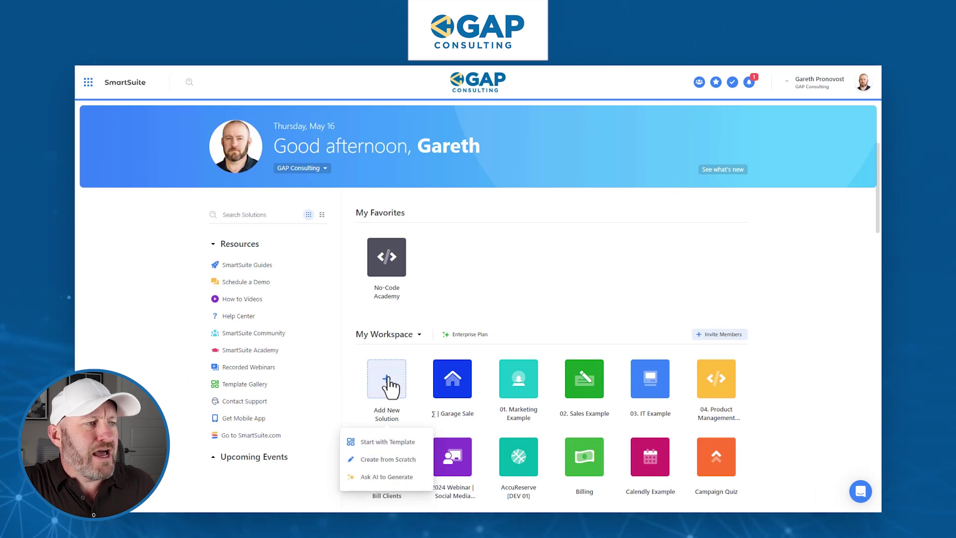
pyautogui.click(391, 442)
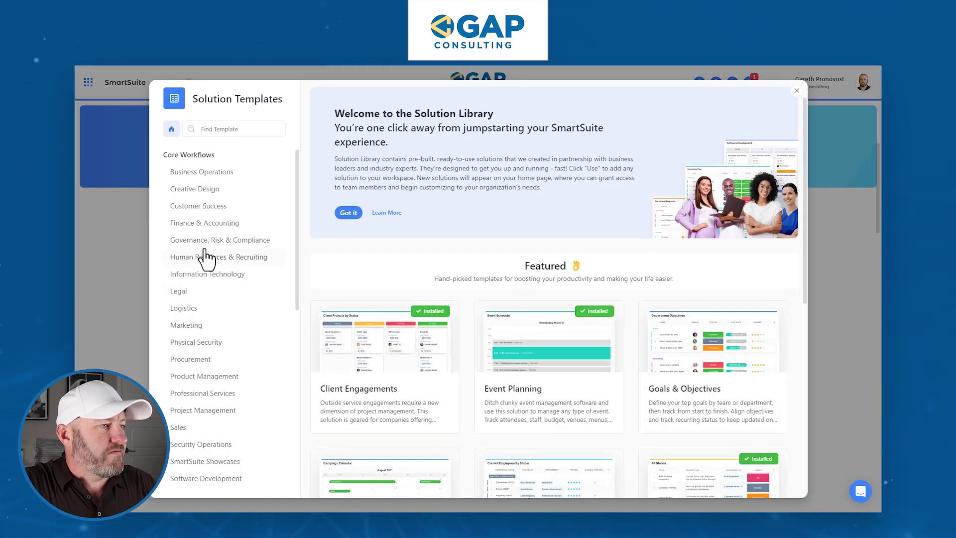
pyautogui.scroll(-4, 463, 322)
pyautogui.scroll(-1, 462, 320)
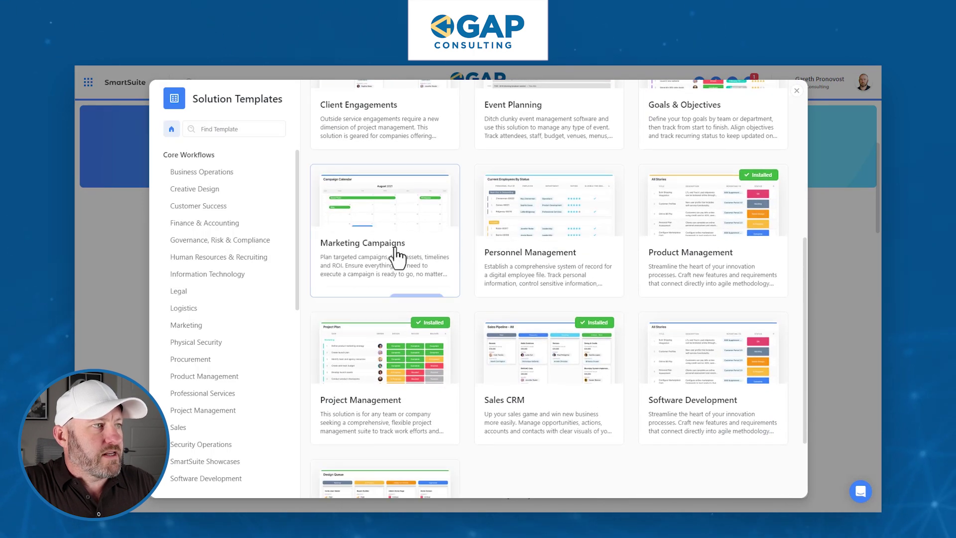
pyautogui.click(413, 284)
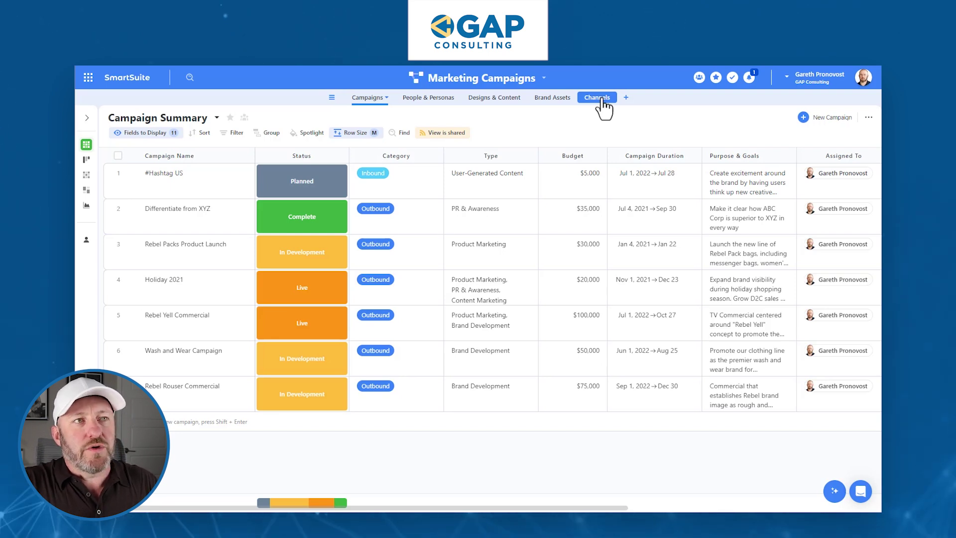
pyautogui.click(838, 388)
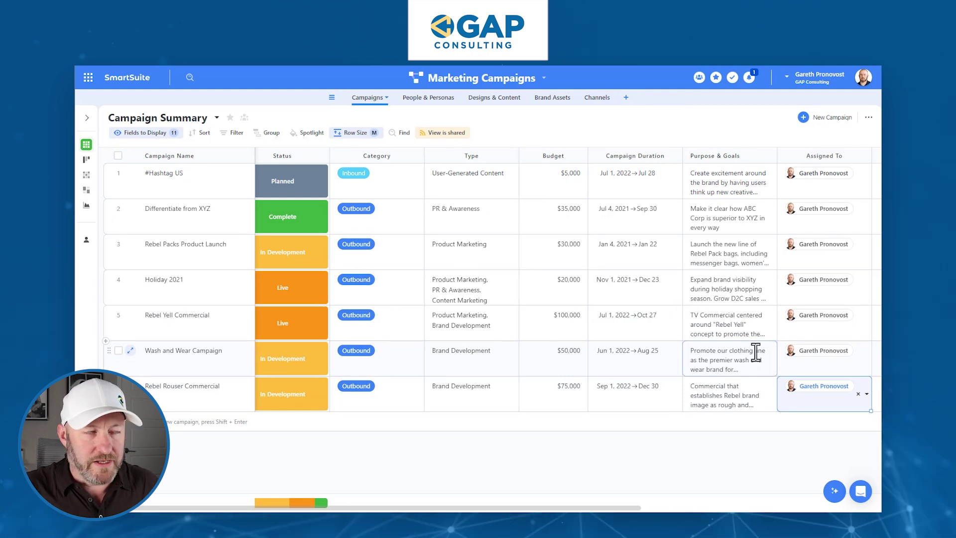
pyautogui.press('Escape')
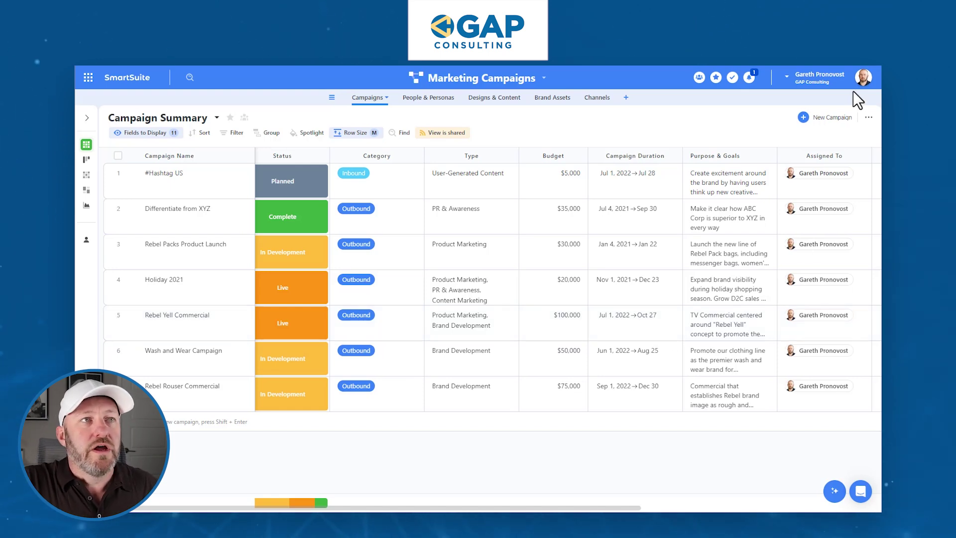
# Open the workspace administration's member management and review the members' types, statuses and roles
pyautogui.click(863, 79)
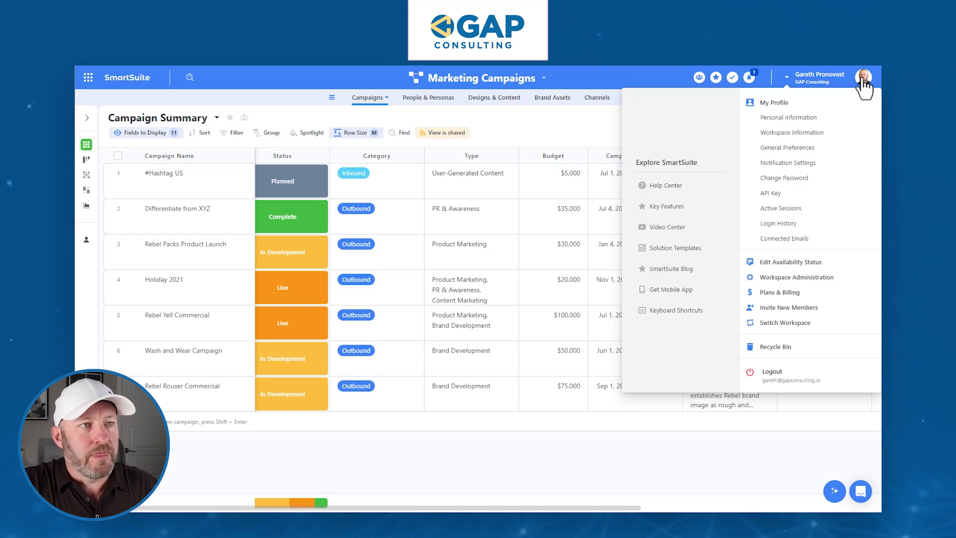
pyautogui.click(800, 277)
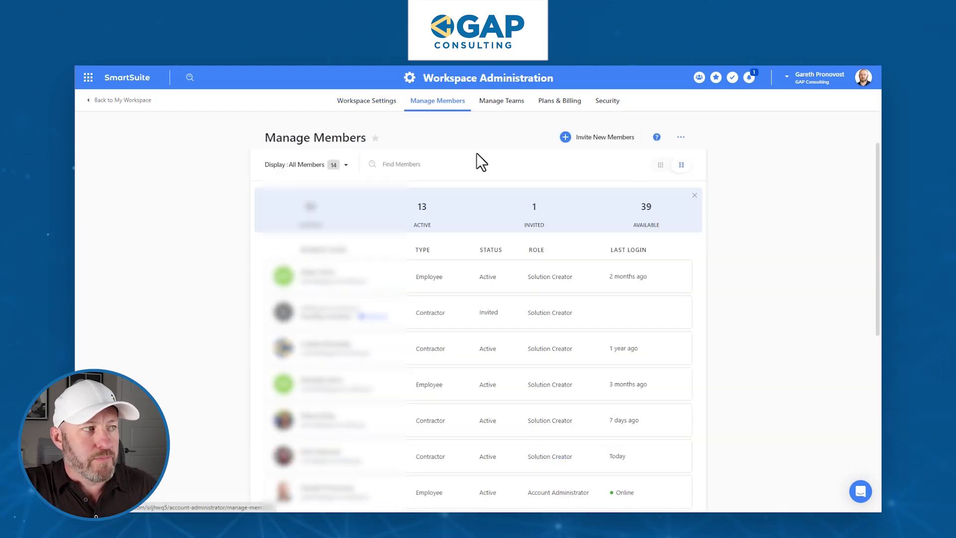
pyautogui.scroll(-5, 552, 368)
pyautogui.scroll(5, 522, 434)
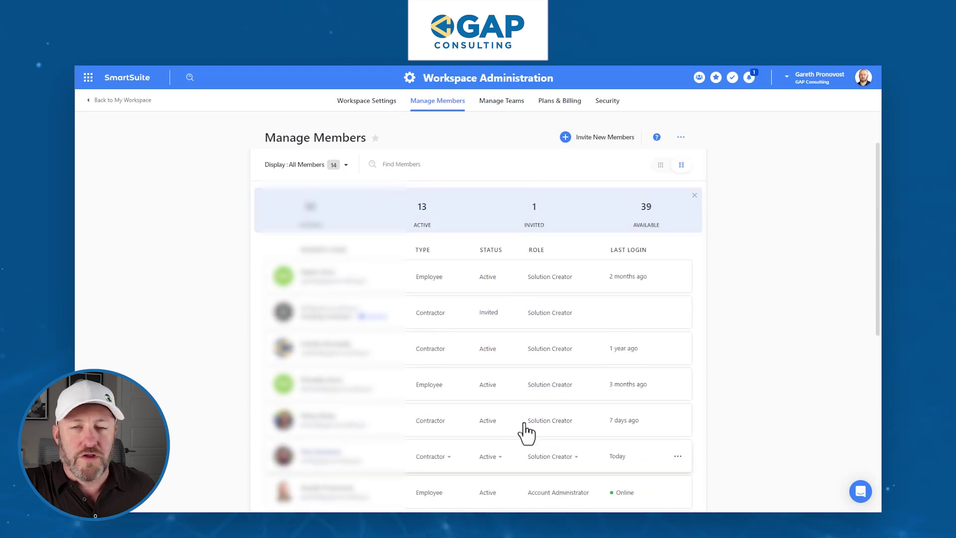
pyautogui.scroll(-5, 527, 405)
pyautogui.scroll(5, 527, 402)
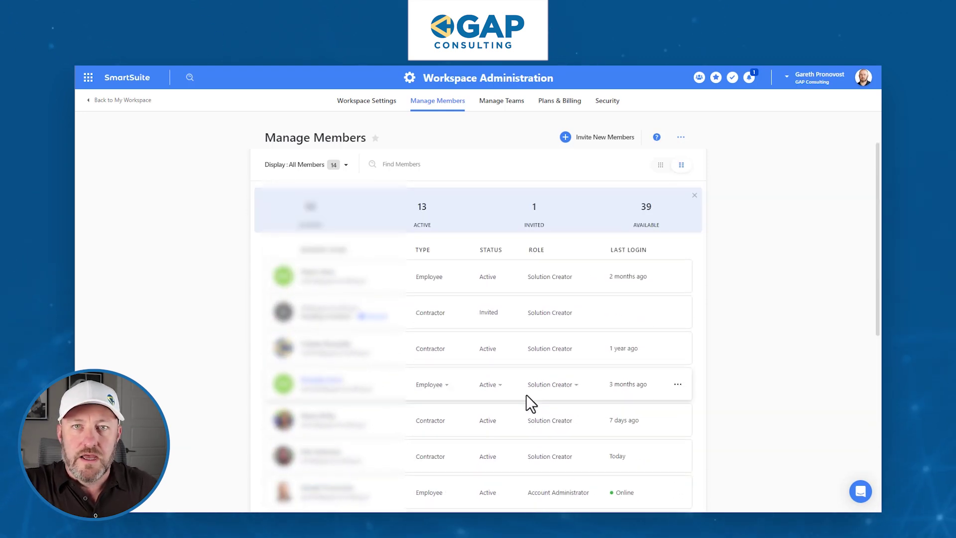
pyautogui.scroll(-2, 486, 313)
pyautogui.scroll(-2, 483, 315)
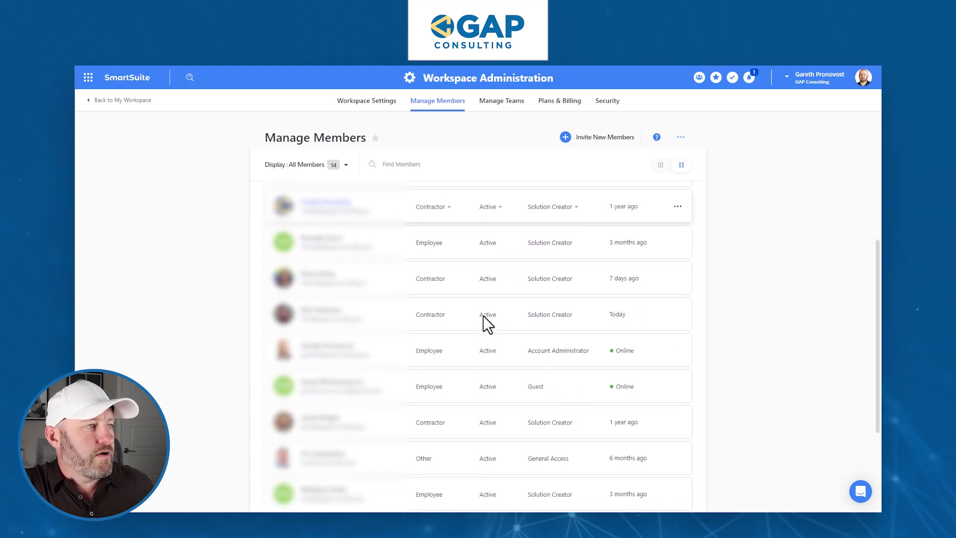
pyautogui.scroll(-1, 500, 335)
pyautogui.scroll(-2, 491, 348)
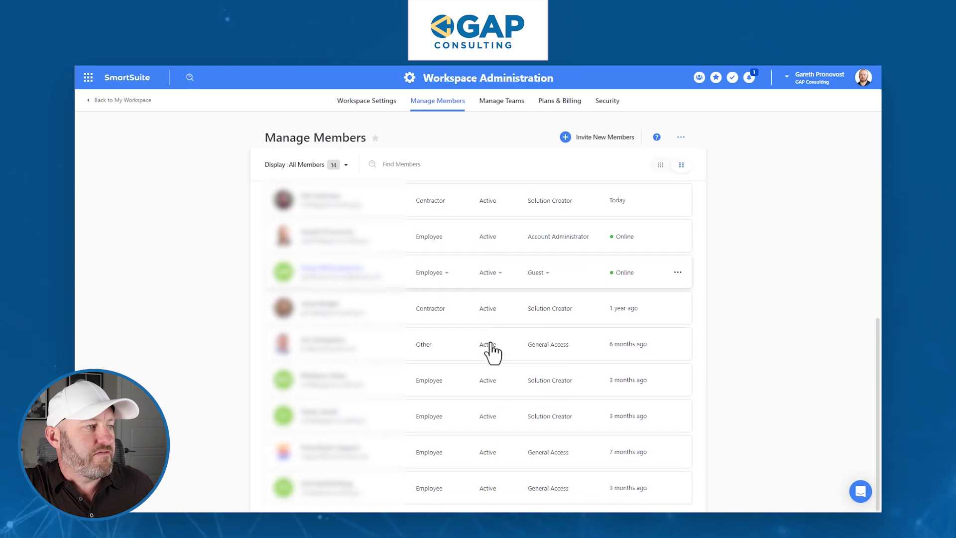
pyautogui.scroll(3, 484, 354)
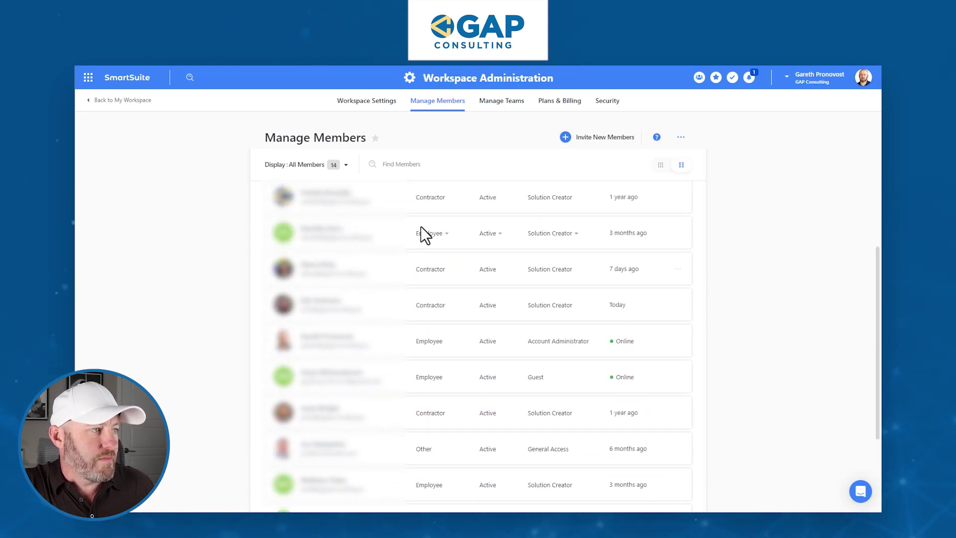
pyautogui.scroll(3, 432, 340)
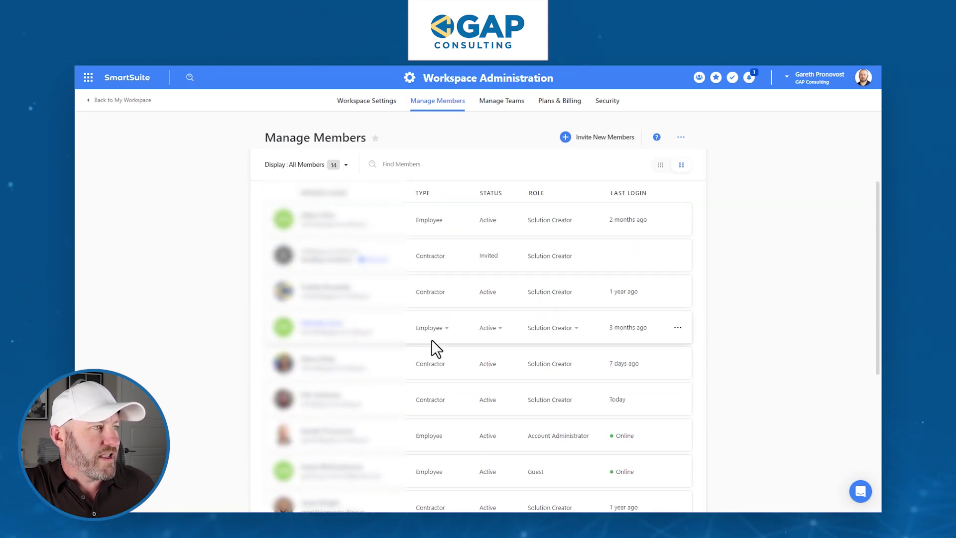
pyautogui.scroll(-4, 431, 340)
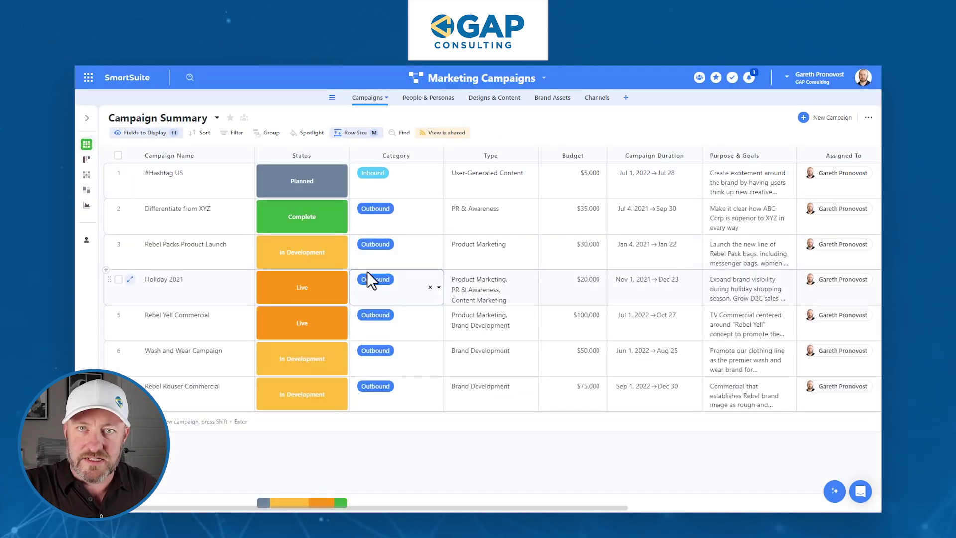
# Switch the Marketing Campaigns solution's permissions to Advanced permissions
pyautogui.click(545, 78)
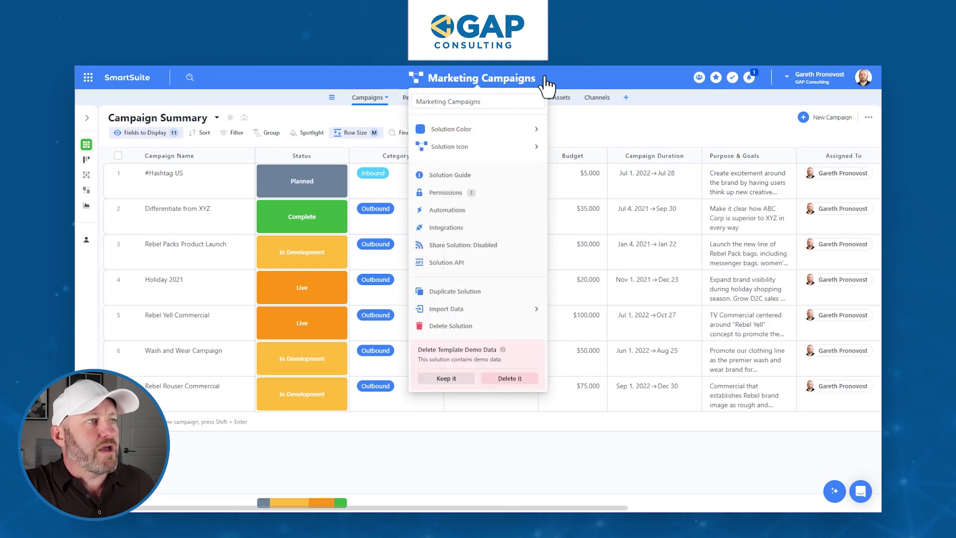
pyautogui.click(483, 192)
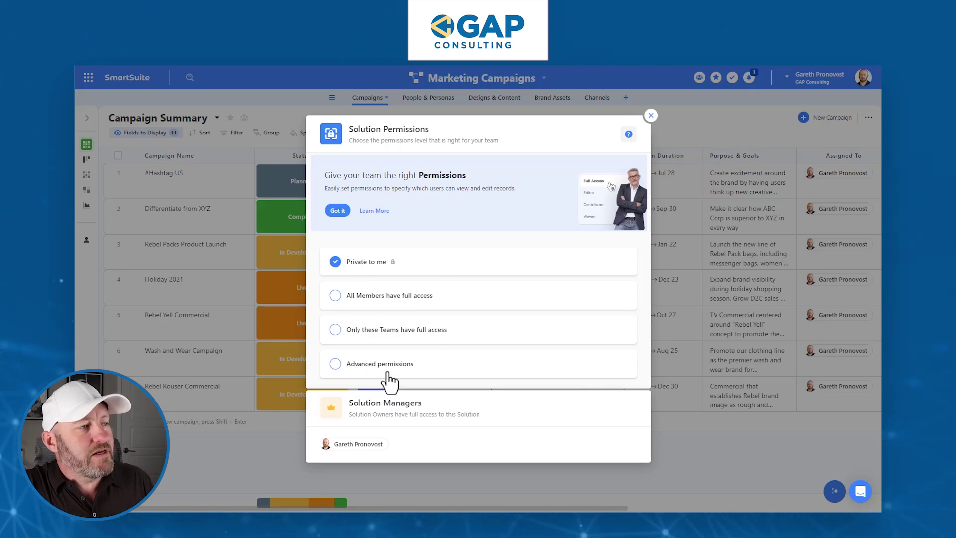
pyautogui.click(442, 372)
# Find the guest member and add them to the solution's advanced permissions
pyautogui.click(391, 357)
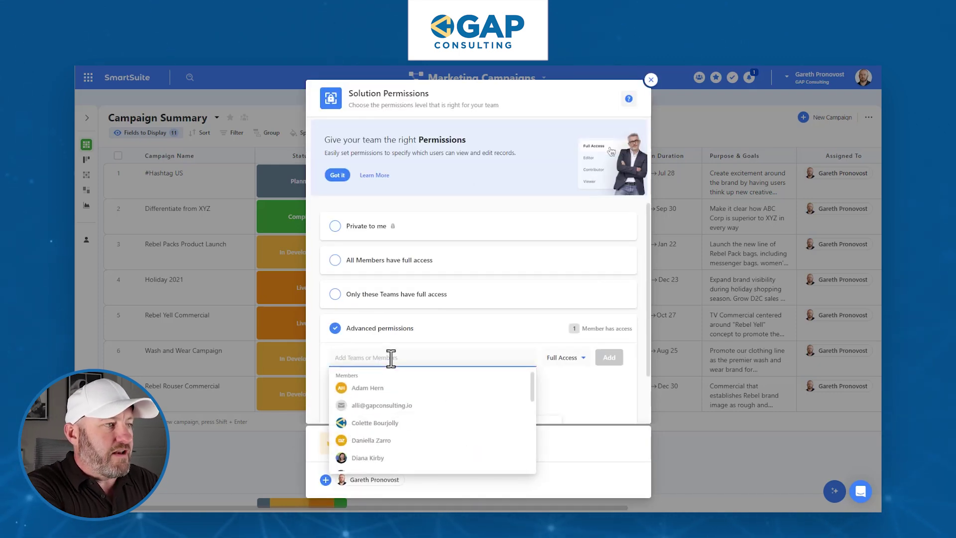
pyautogui.write('gues')
pyautogui.click(401, 394)
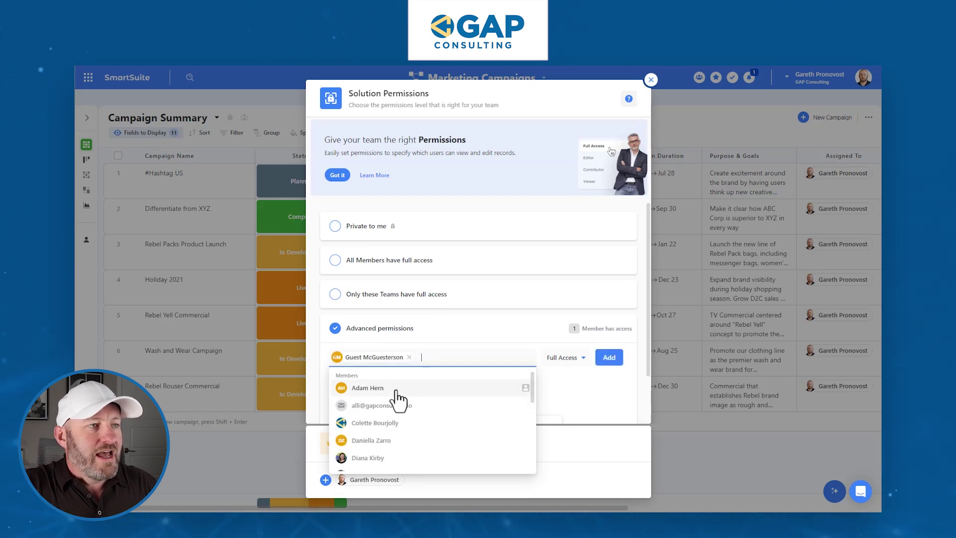
pyautogui.click(602, 384)
pyautogui.click(608, 358)
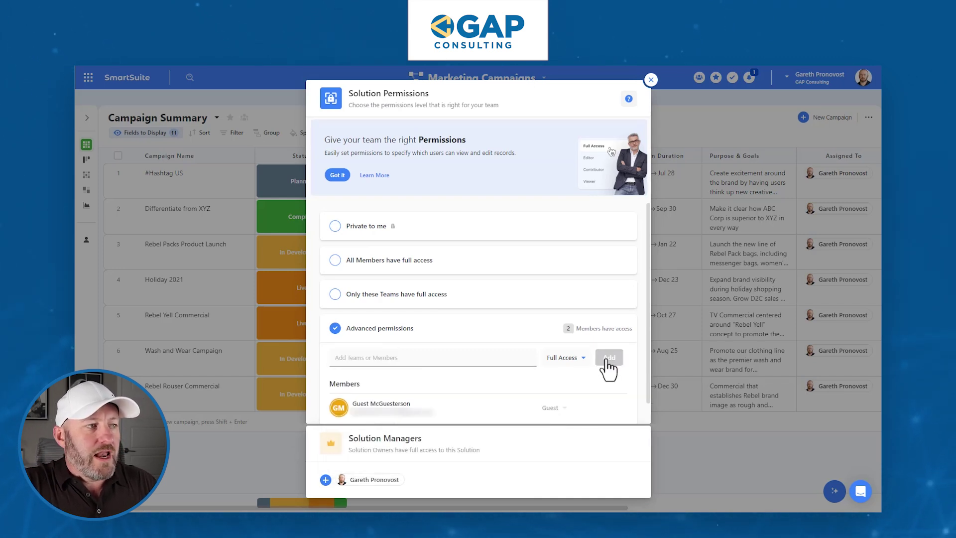
pyautogui.moveTo(545, 412)
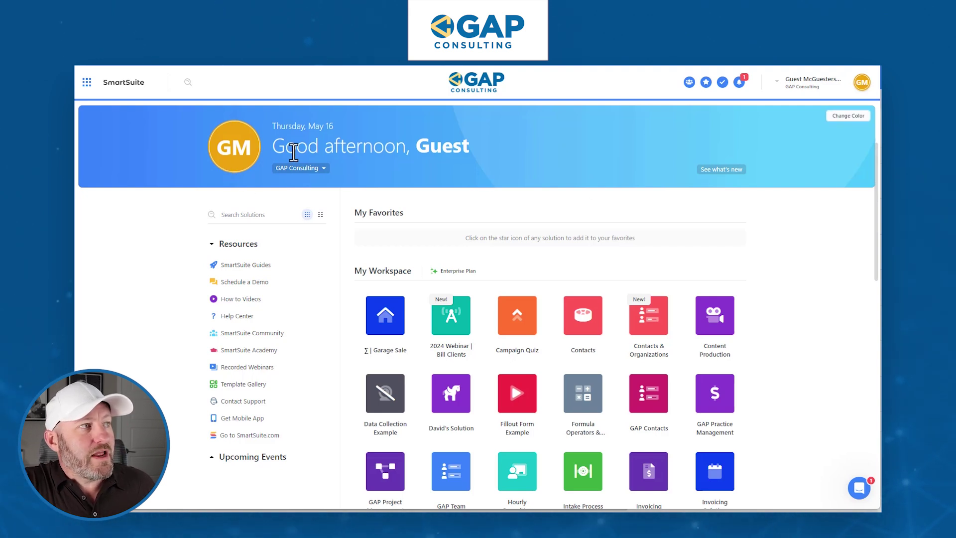
# In the guest account's session, open the Marketing Campaigns solution from the workspace home page
pyautogui.moveTo(417, 151); pyautogui.dragTo(463, 153)
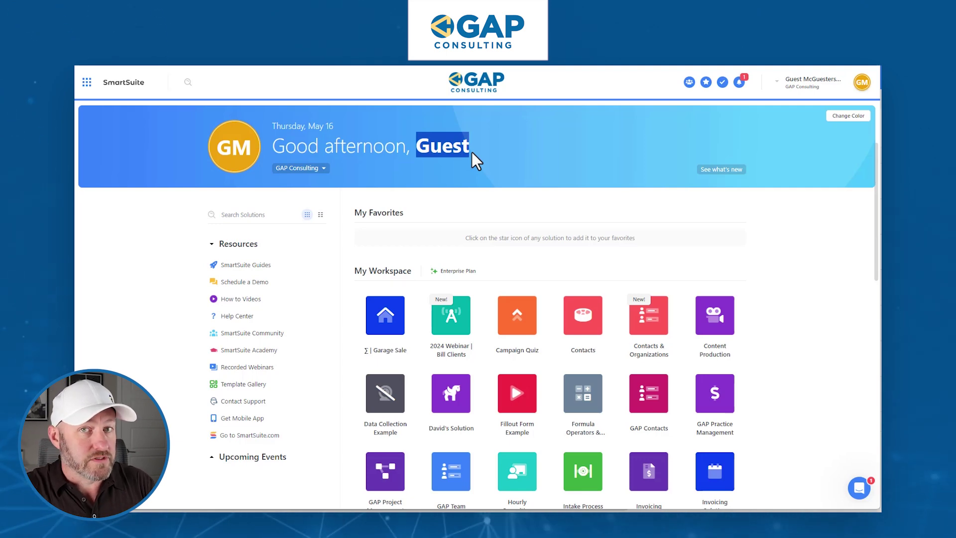
pyautogui.scroll(-6, 766, 309)
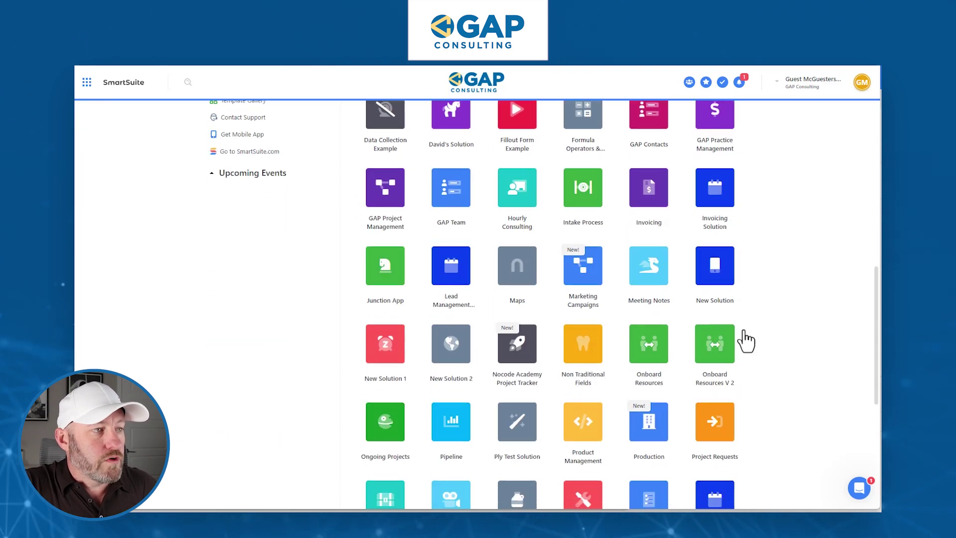
pyautogui.scroll(-1, 697, 258)
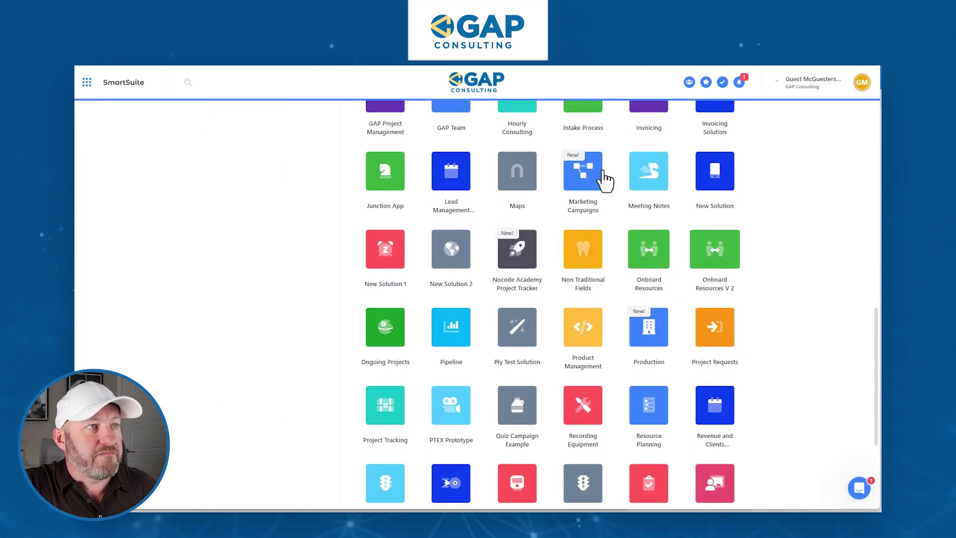
pyautogui.click(586, 193)
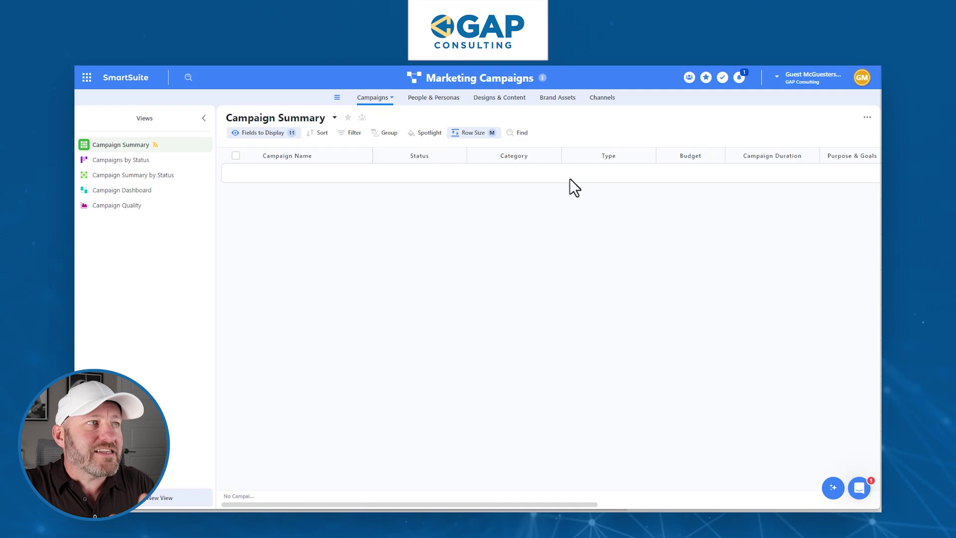
# As the guest, check the People & Personas, Designs & Content and Brand Assets tables for records, and return to Campaigns
pyautogui.click(431, 100)
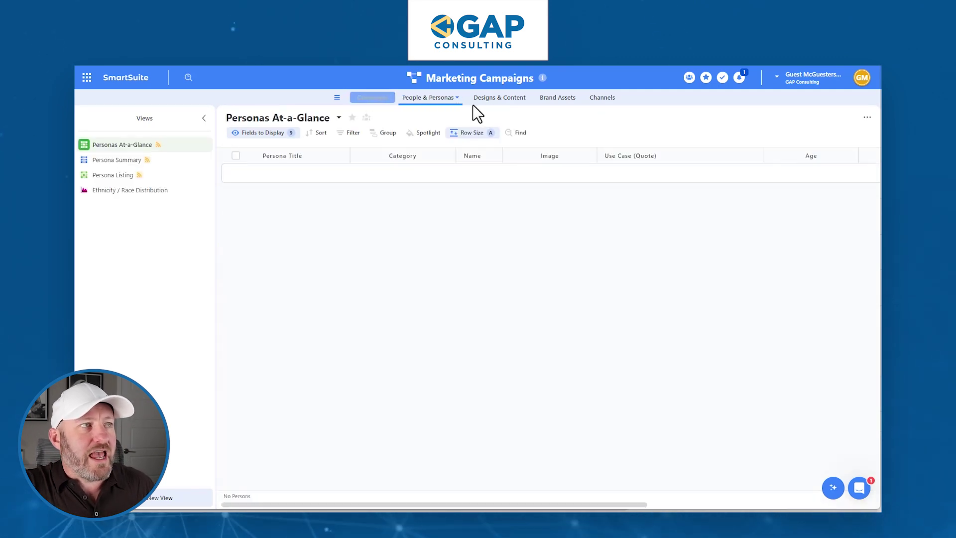
pyautogui.click(508, 100)
pyautogui.click(552, 99)
pyautogui.click(362, 100)
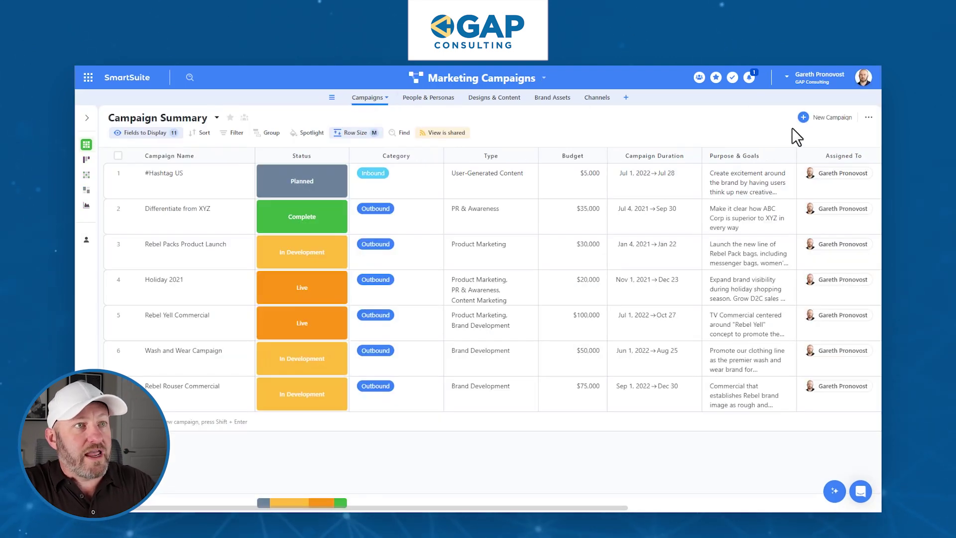
# In the administrator's session, replace the person assigned to the #Hashtag US campaign with the guest member
pyautogui.click(838, 182)
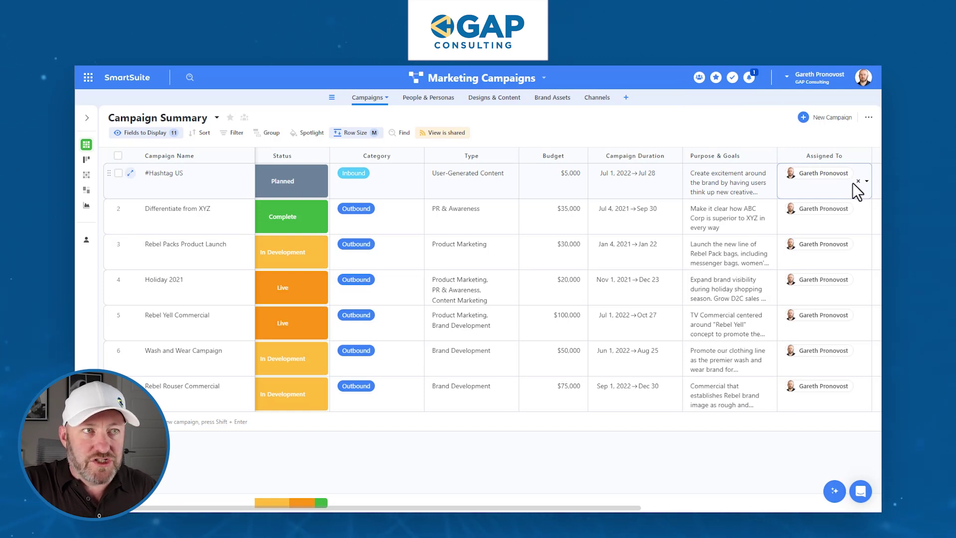
pyautogui.click(839, 181)
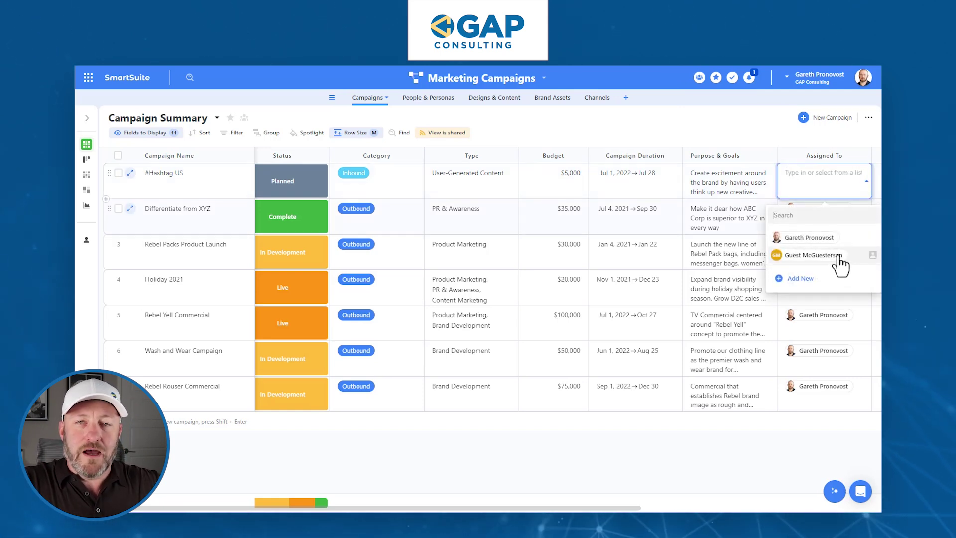
pyautogui.click(841, 256)
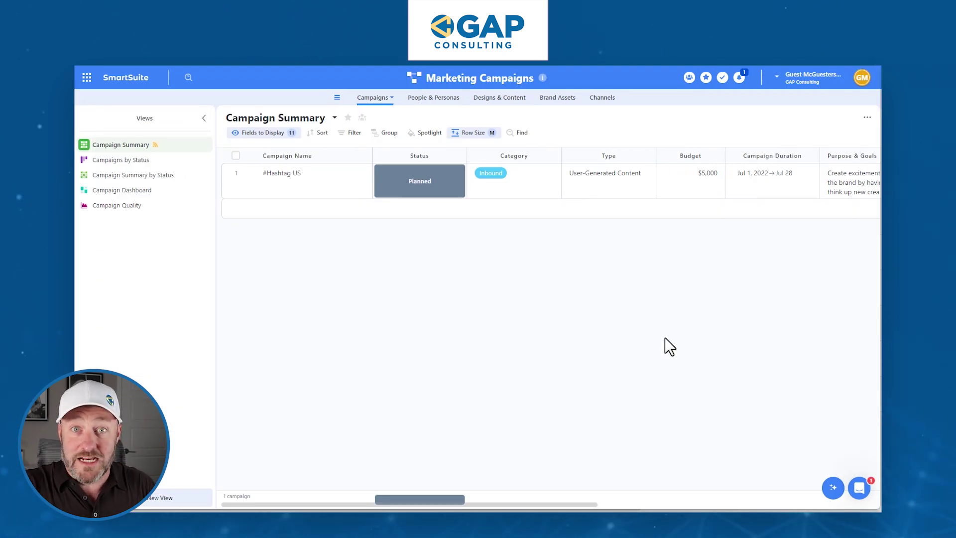
# In the guest's session, open the #Hashtag US record, examine its Campaign Details fields, and close the record
pyautogui.click(305, 184)
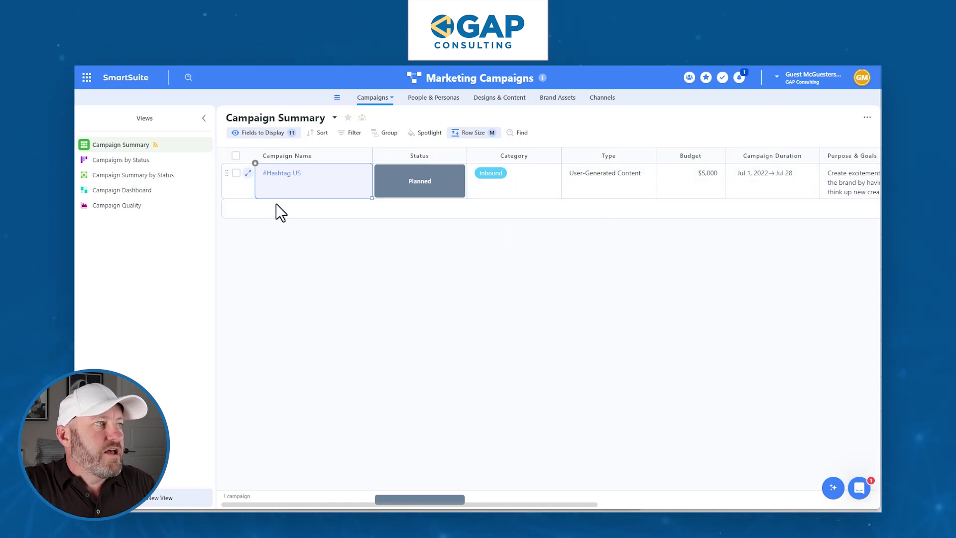
pyautogui.click(248, 174)
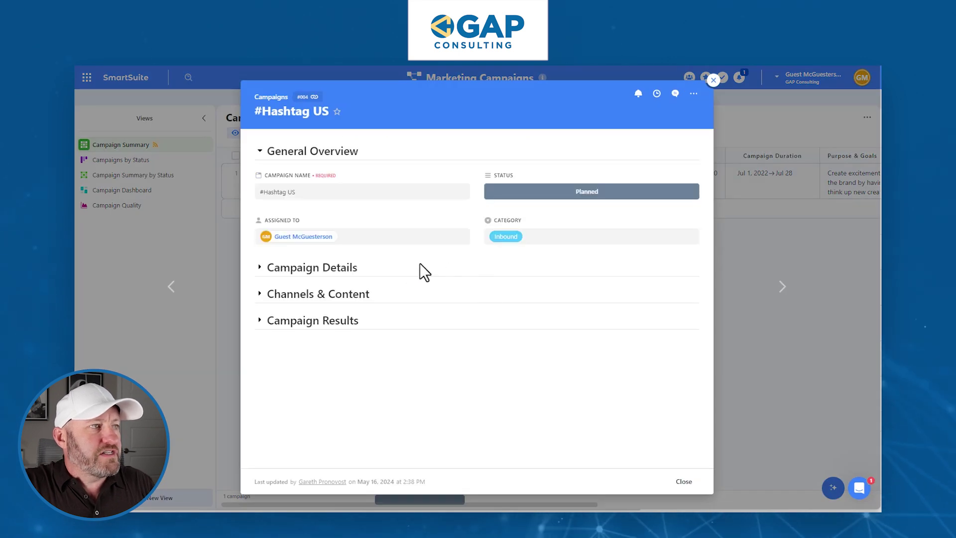
pyautogui.click(260, 269)
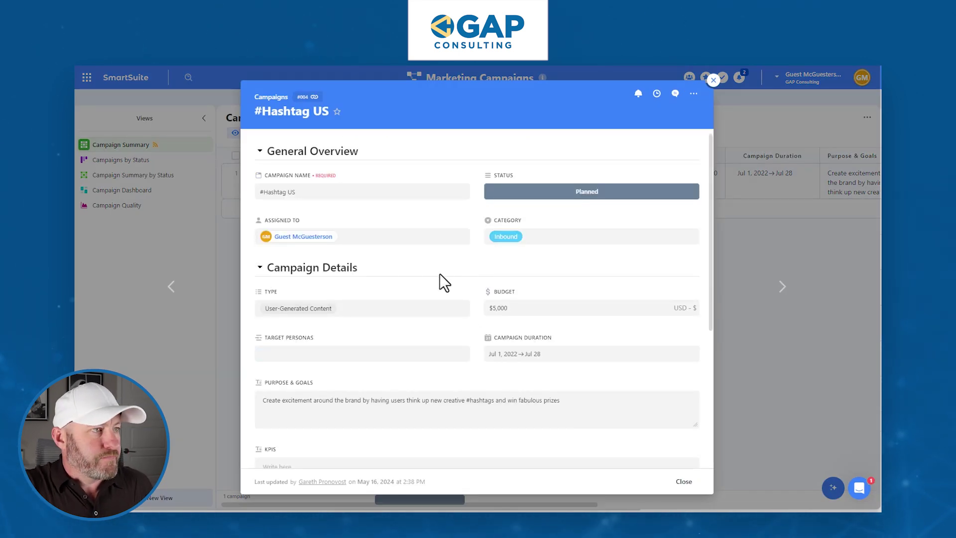
pyautogui.scroll(-5, 453, 274)
pyautogui.scroll(5, 467, 315)
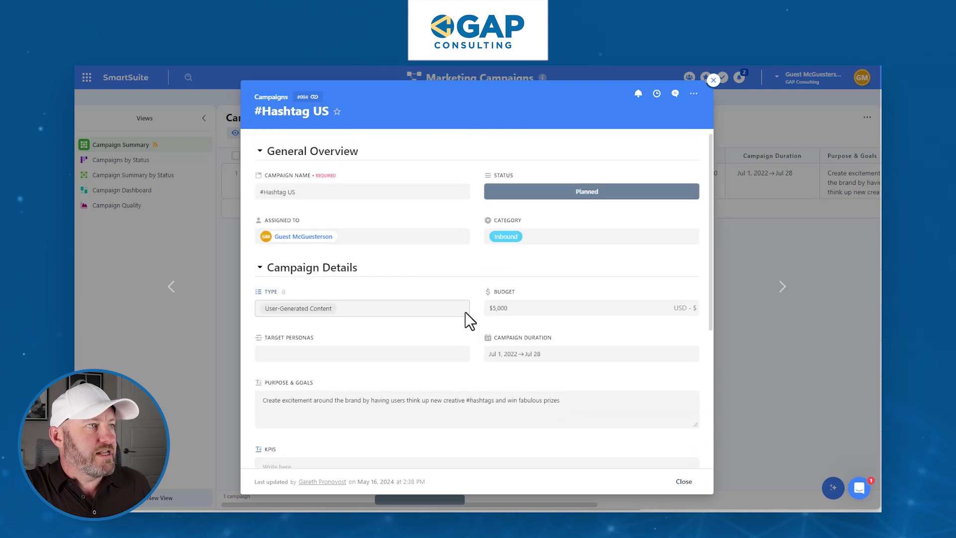
pyautogui.click(714, 81)
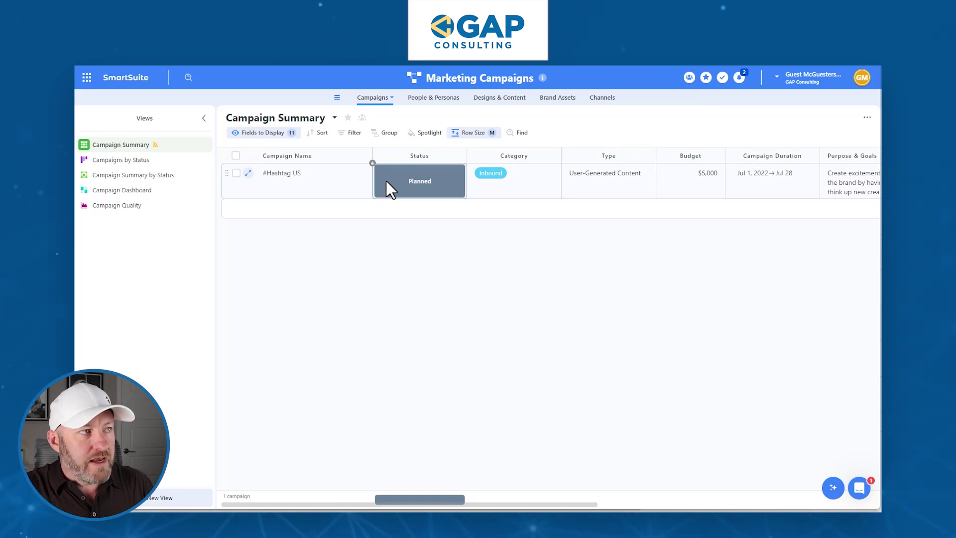
# As the guest, post the comment "can I get a bit of hlp here?" mentioning the administrator on the #Hashtag US record, and close the record
pyautogui.click(248, 173)
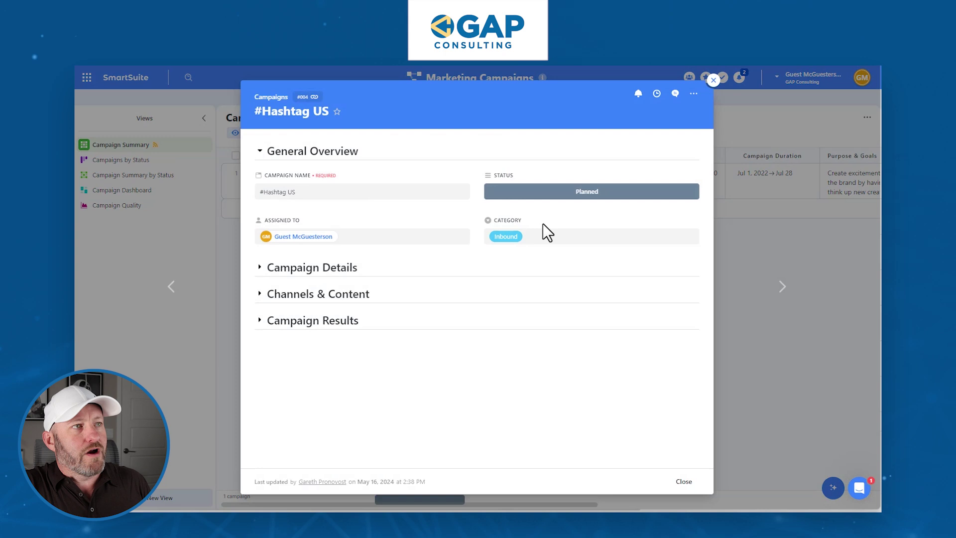
pyautogui.click(675, 94)
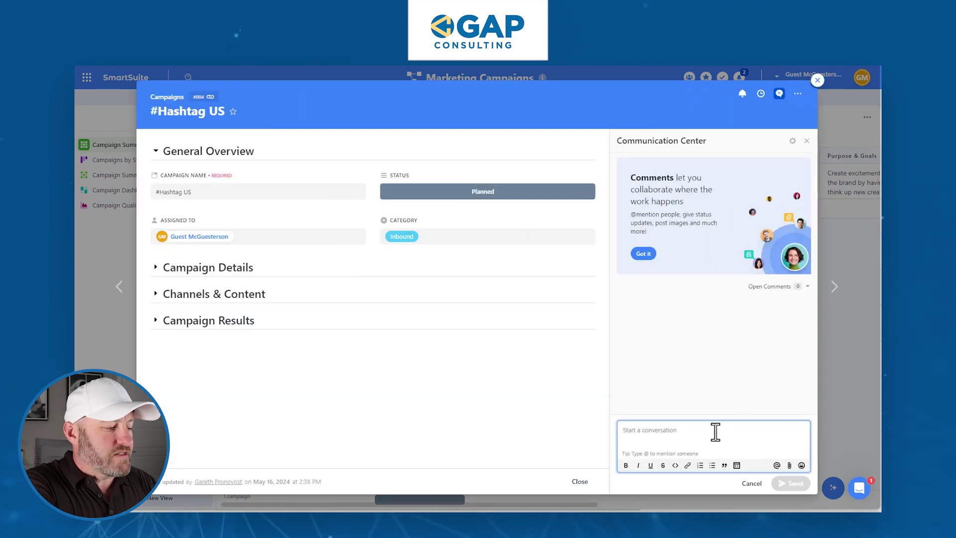
pyautogui.write('@ga')
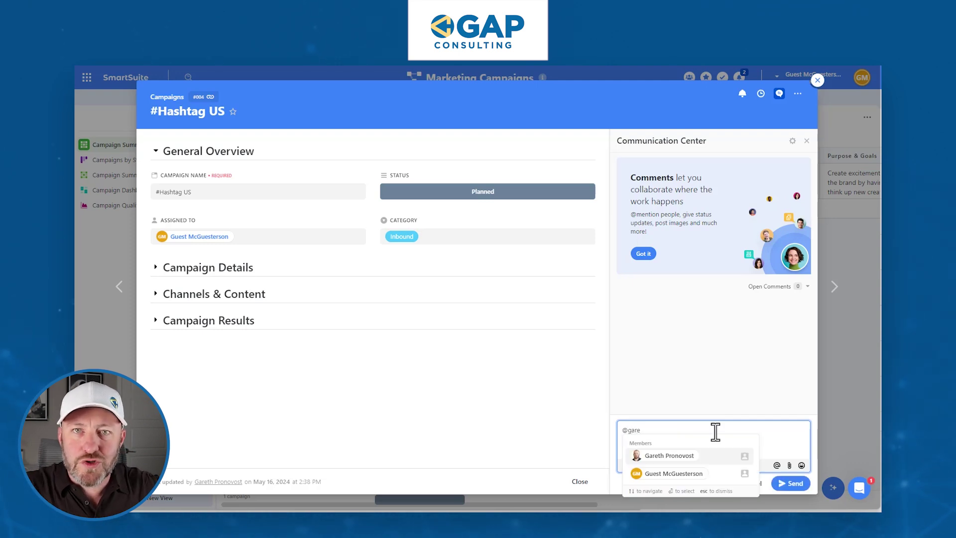
pyautogui.write('re')
pyautogui.click(708, 460)
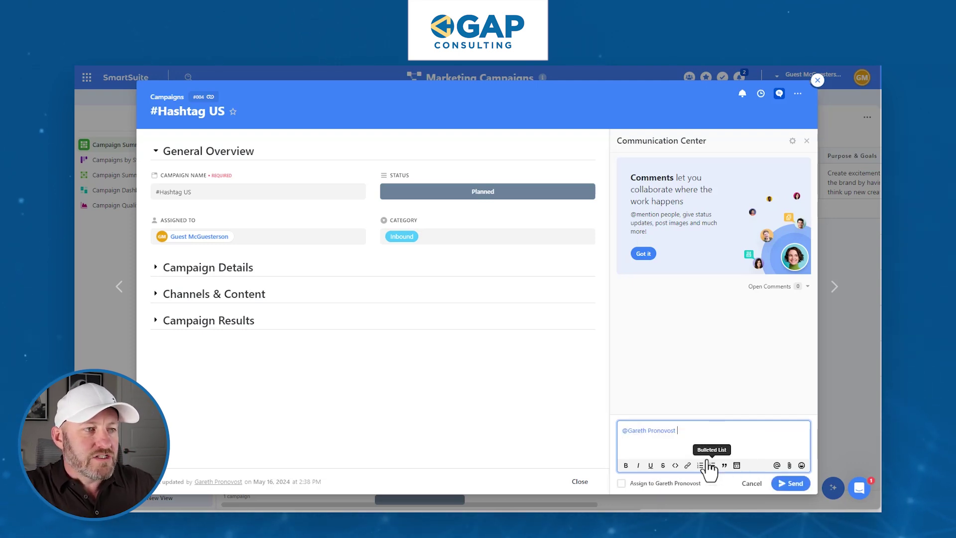
pyautogui.write('can I')
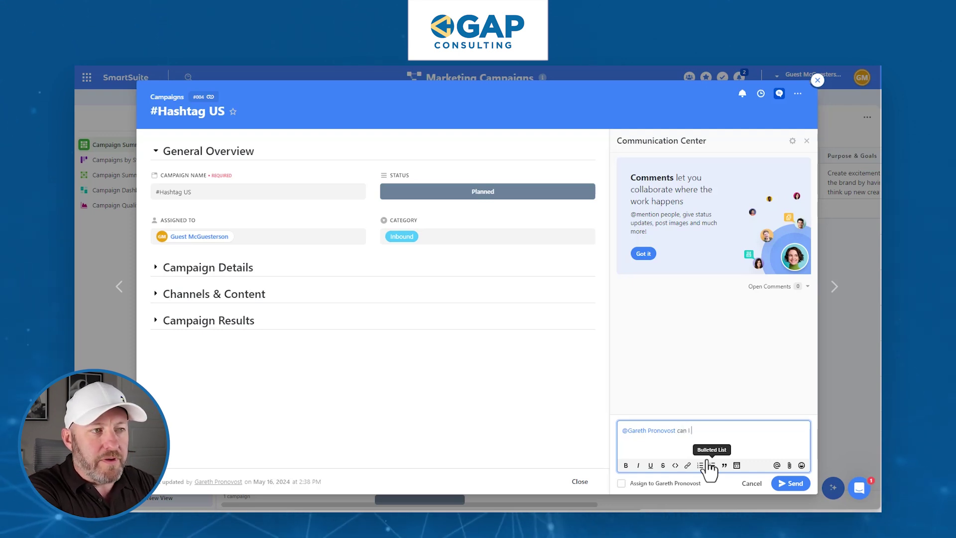
pyautogui.write(' get a bit of hlp here?')
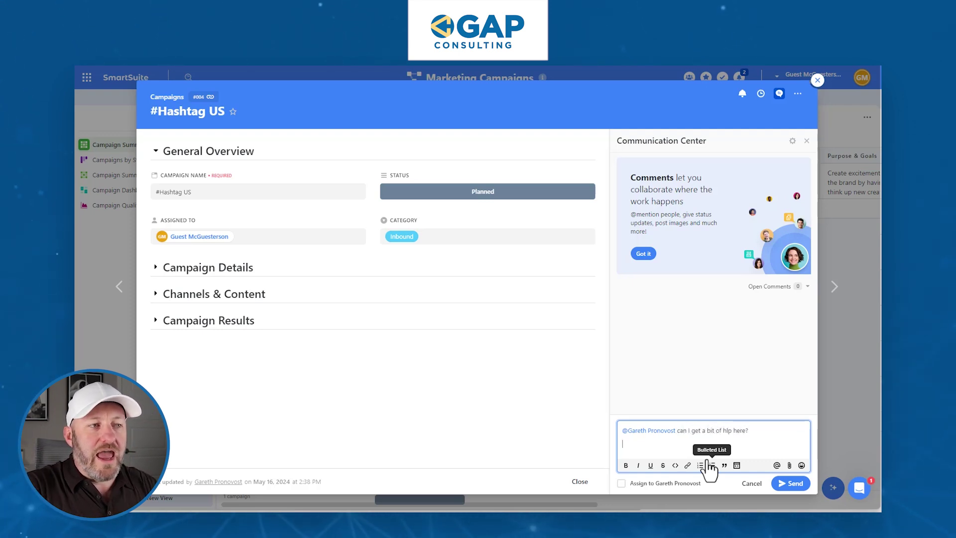
pyautogui.click(796, 487)
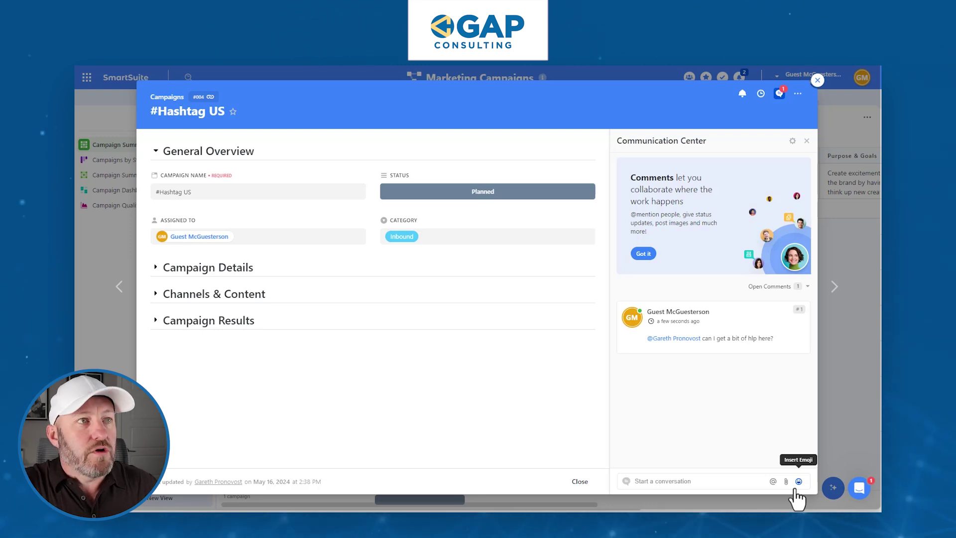
pyautogui.click(817, 81)
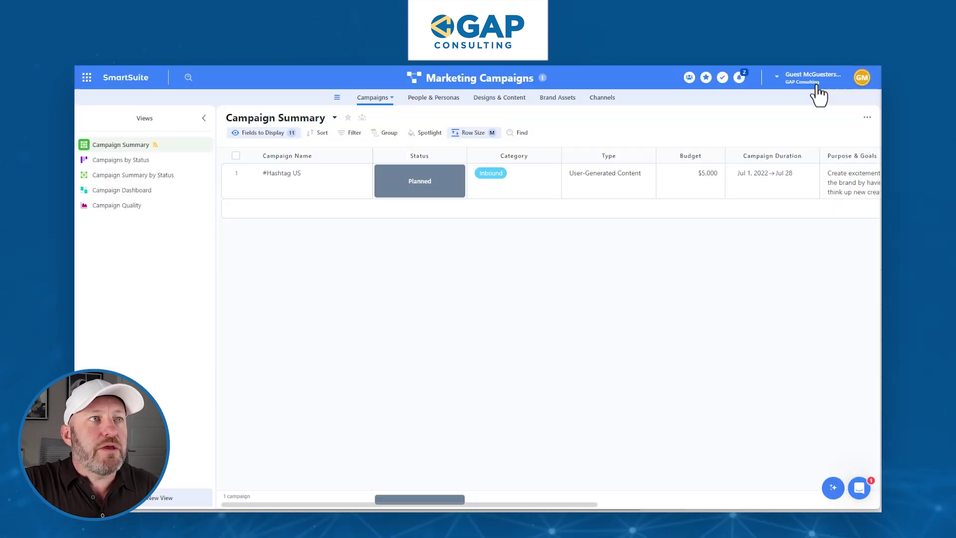
# In the guest's My Work list, expand No Due Date and switch Project 3's status to In Process, Ready for Review, and back to In Process
pyautogui.click(723, 78)
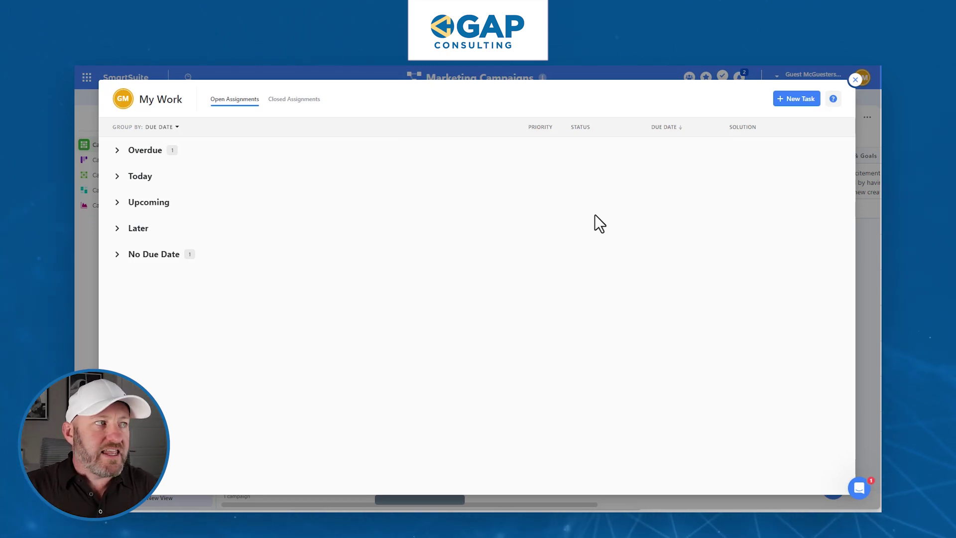
pyautogui.click(142, 255)
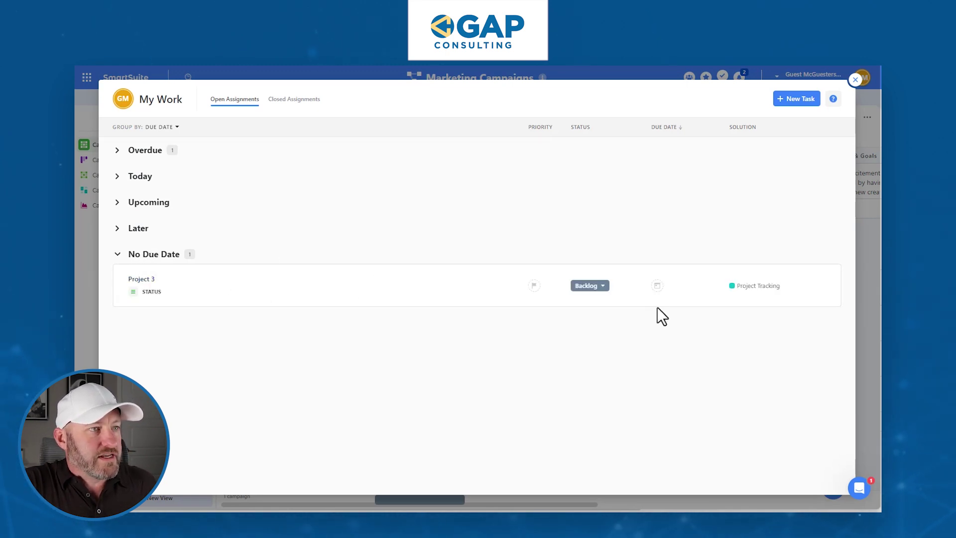
pyautogui.click(587, 286)
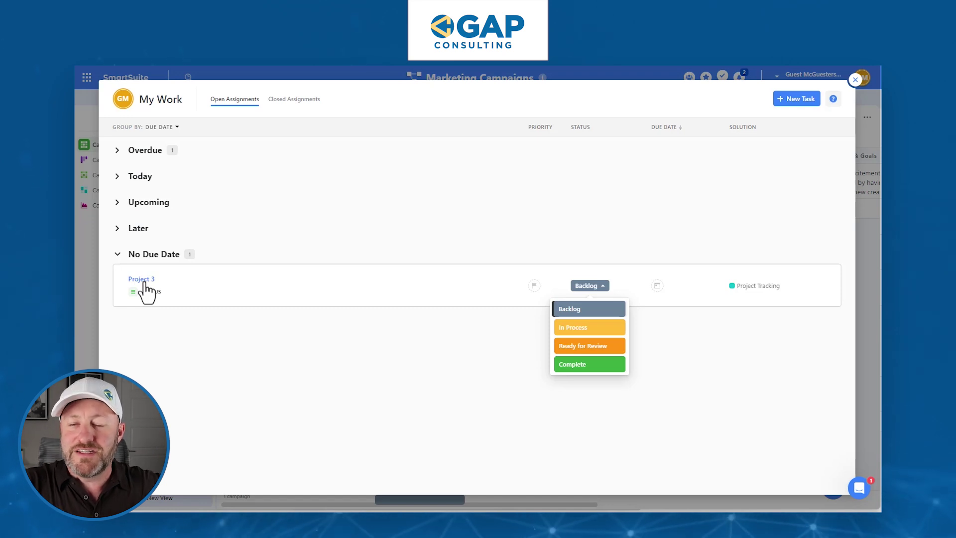
pyautogui.click(576, 327)
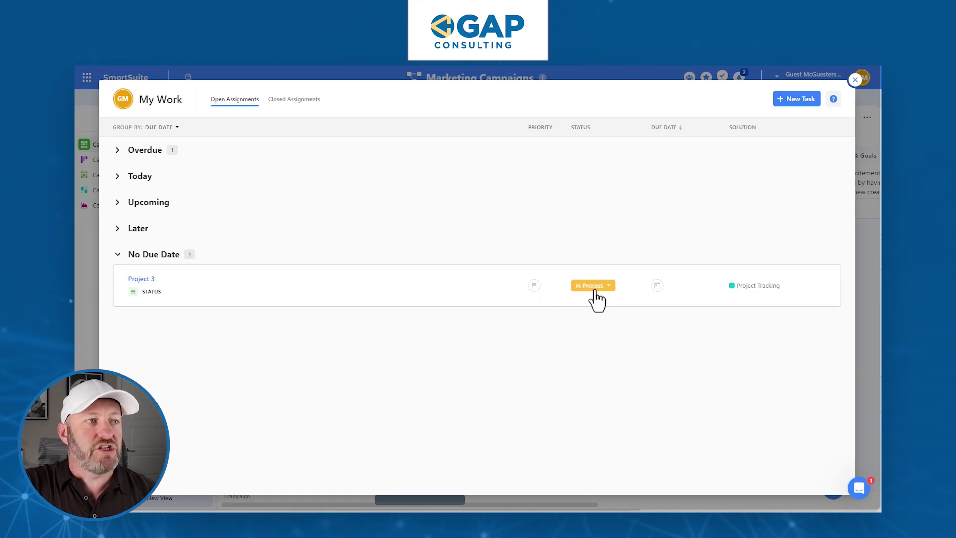
pyautogui.click(596, 286)
pyautogui.click(589, 349)
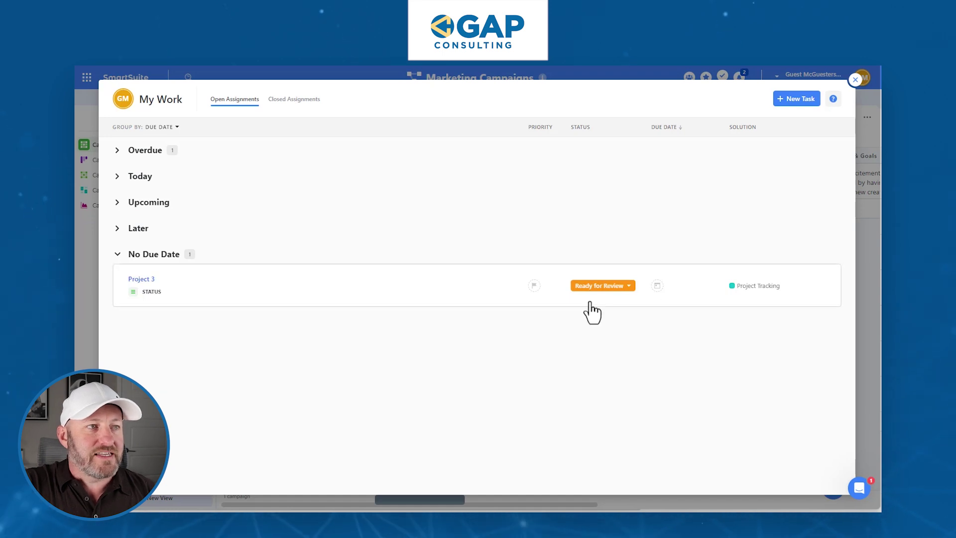
pyautogui.click(598, 289)
# Try to edit Project 3's due date, and view its priority options without choosing one
pyautogui.click(656, 287)
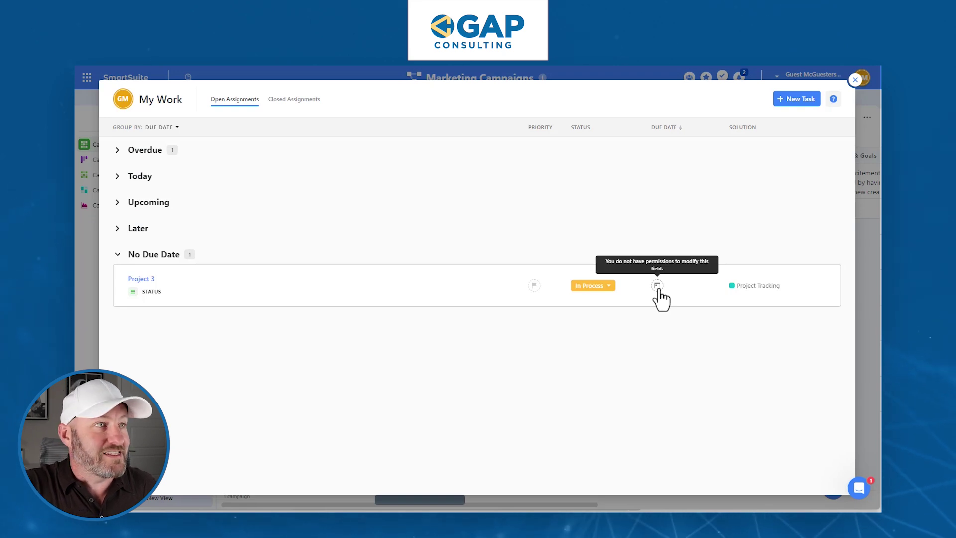
pyautogui.click(534, 286)
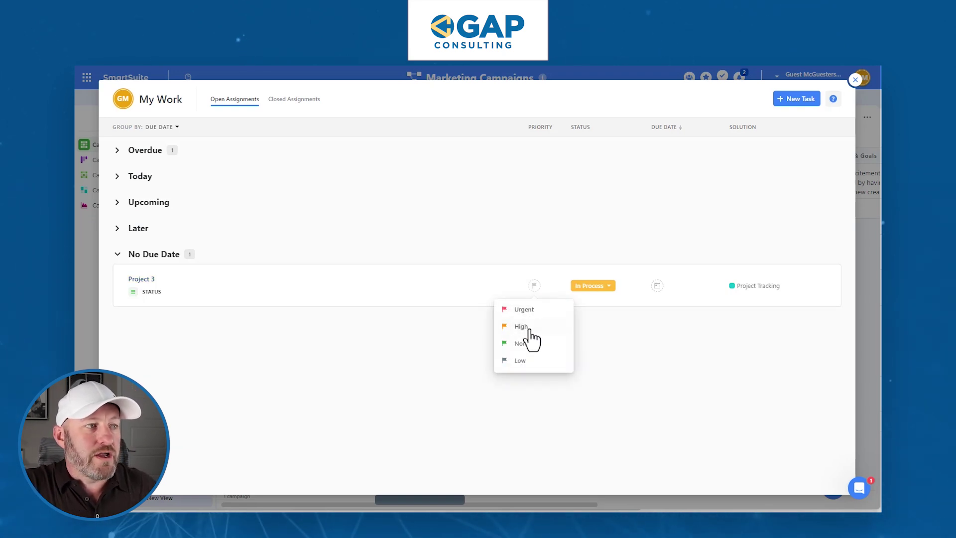
pyautogui.click(618, 345)
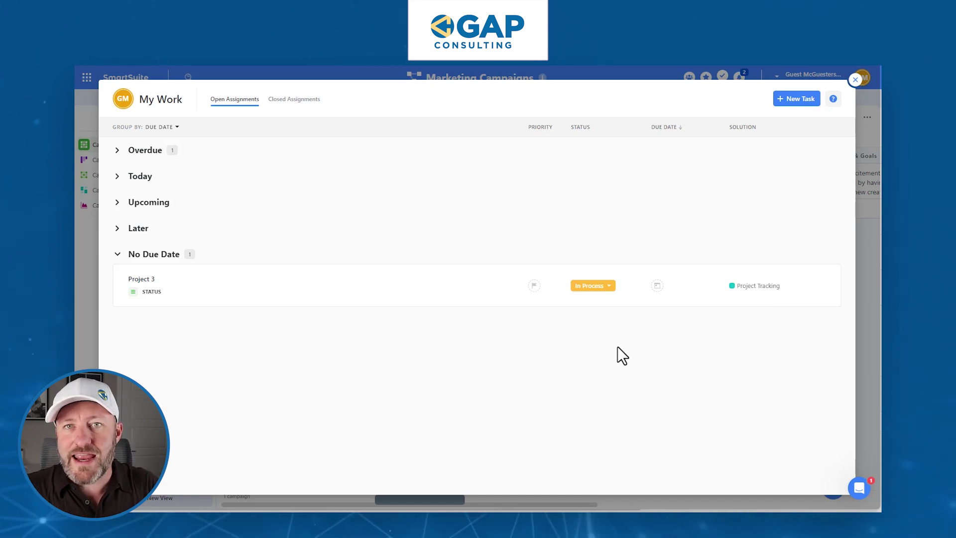
# Open the Project 3 record from My Work, look over its fields and linked records, and show its comments
pyautogui.click(451, 294)
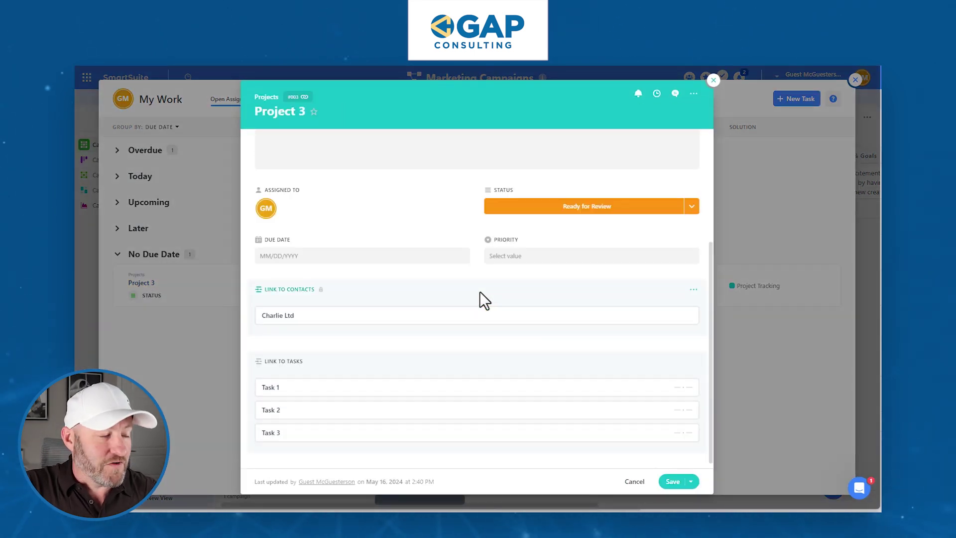
pyautogui.click(675, 94)
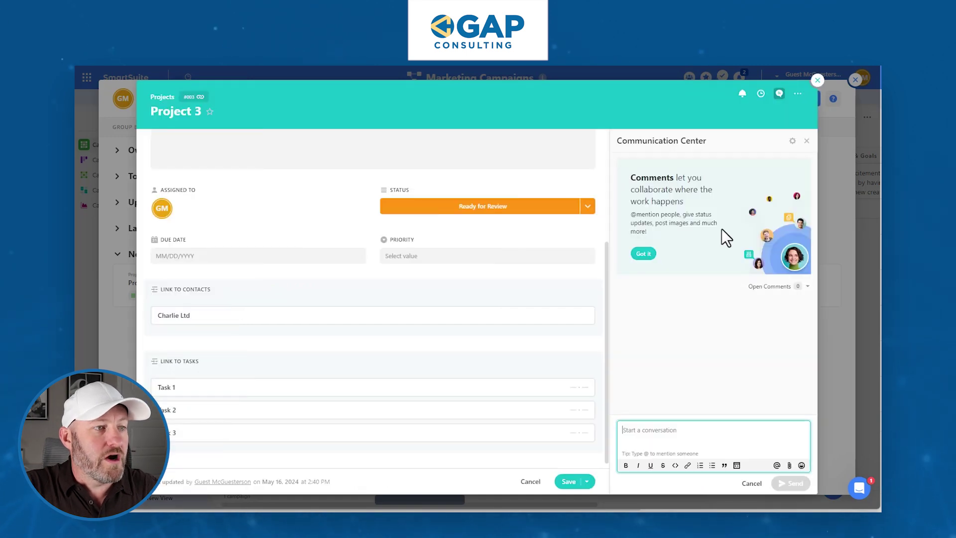
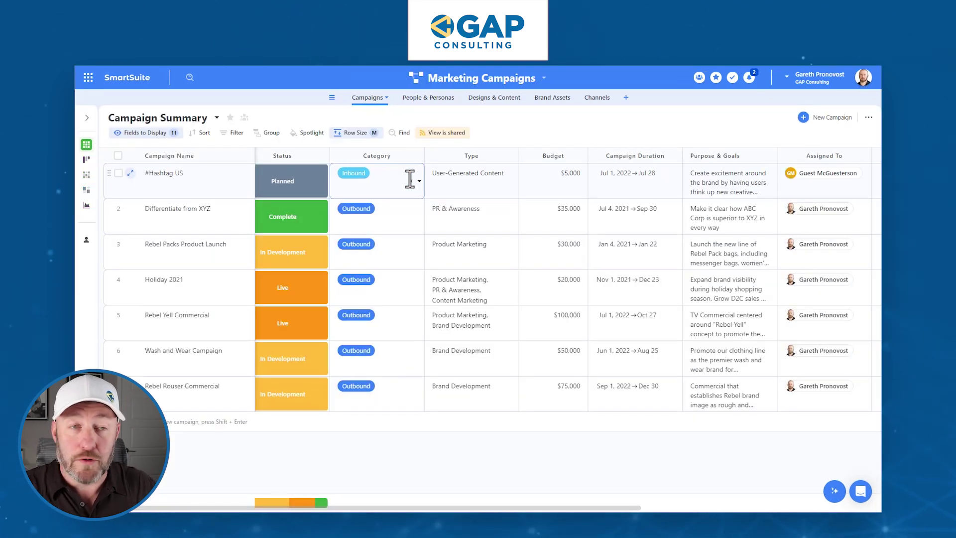
pyautogui.click(828, 155)
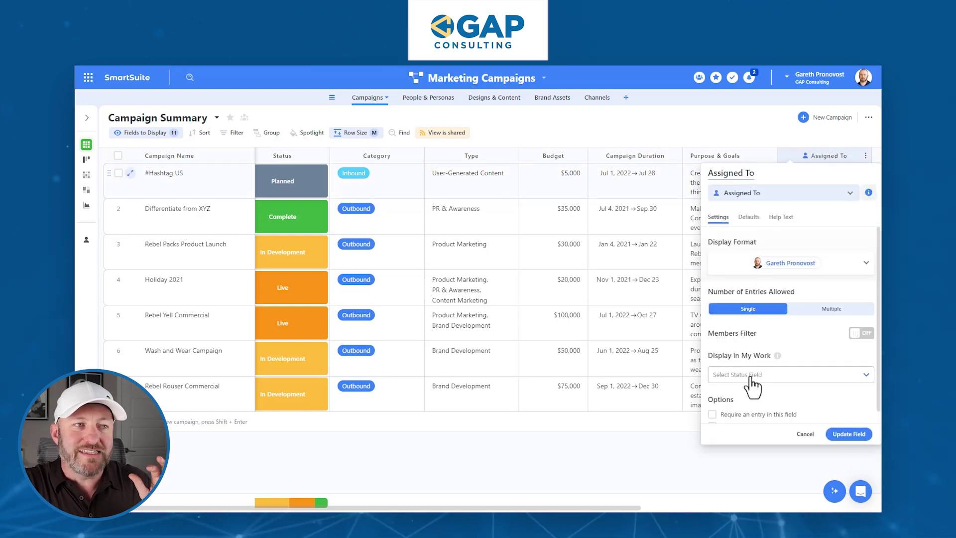
pyautogui.click(751, 377)
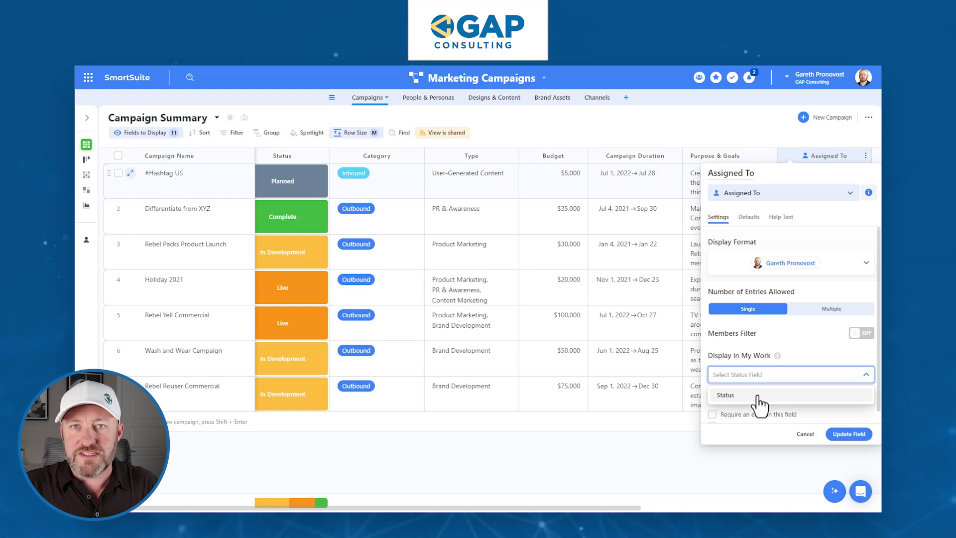
pyautogui.click(656, 372)
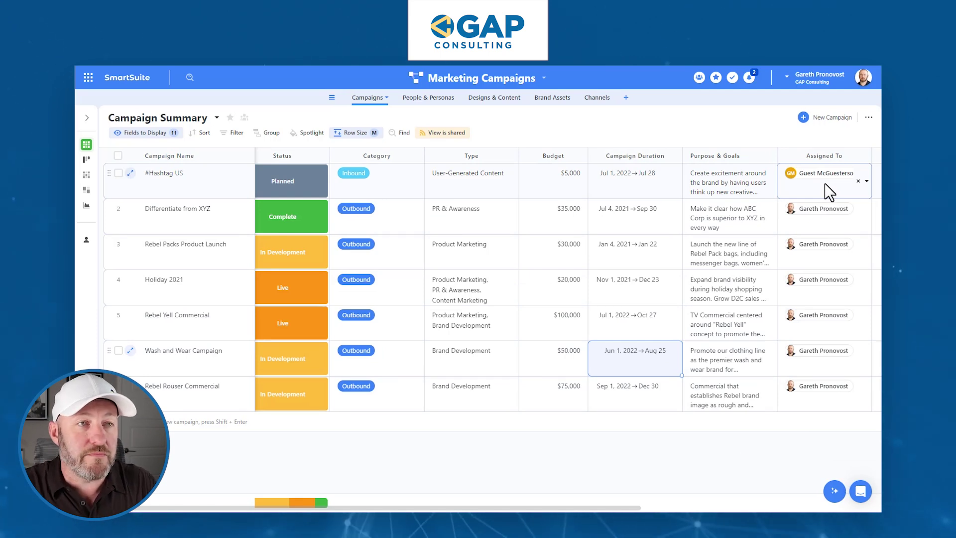
# In the administrator's session, set the Assigned To field's Display in My Work option to the Status field and update the field
pyautogui.click(823, 152)
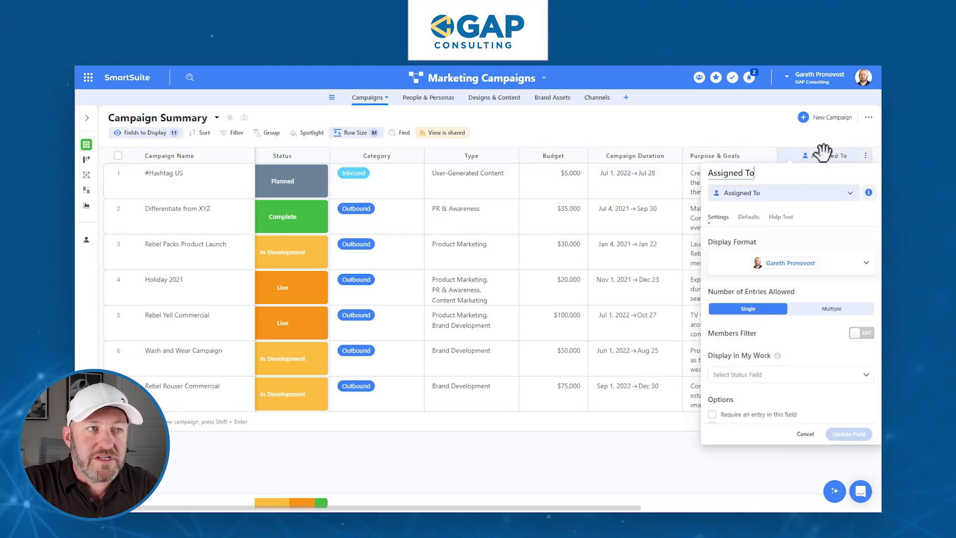
pyautogui.click(727, 380)
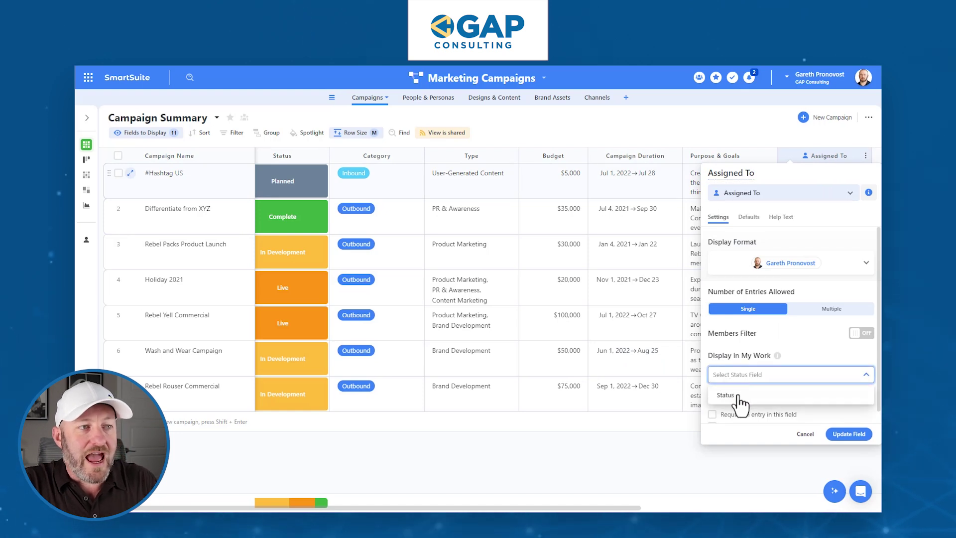
pyautogui.click(730, 396)
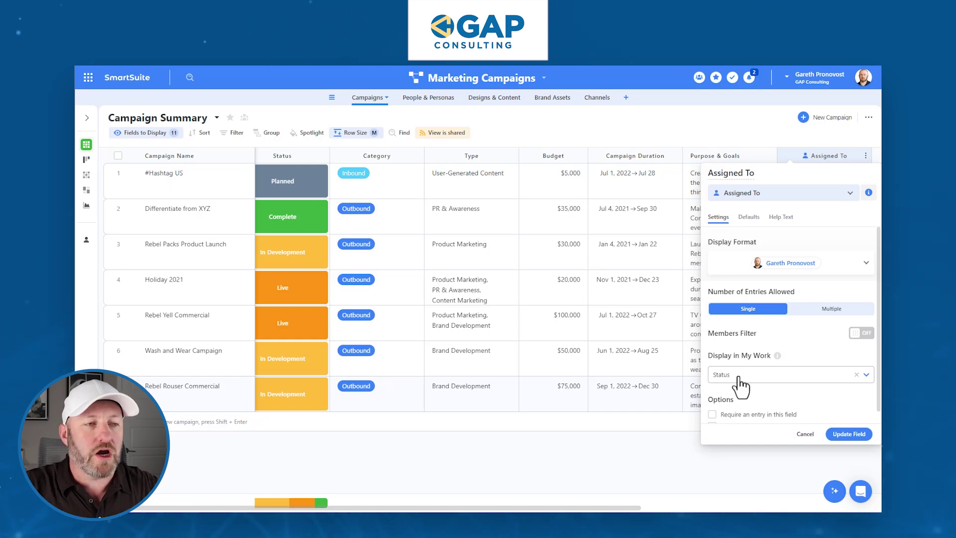
pyautogui.click(840, 435)
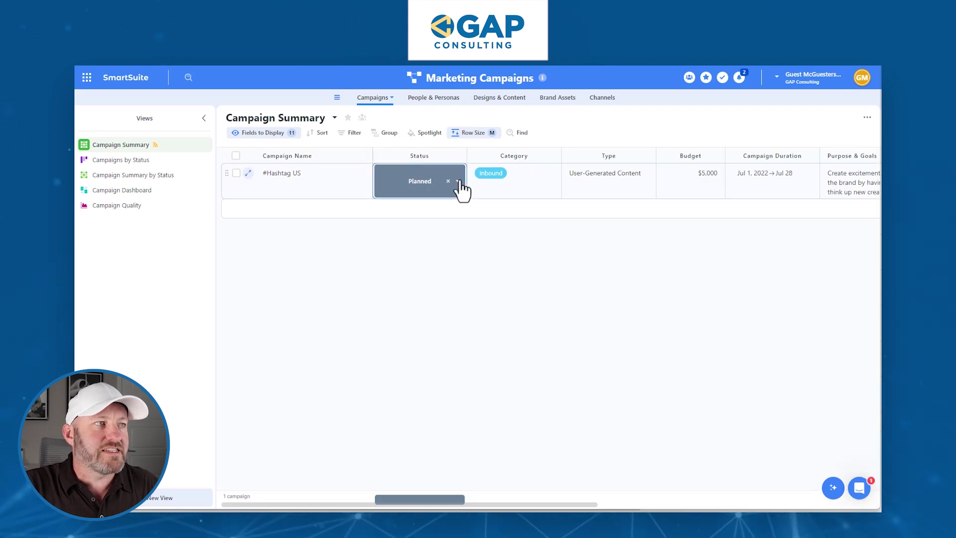
# In the guest's session, change the #Hashtag US campaign's status to Live
pyautogui.click(458, 181)
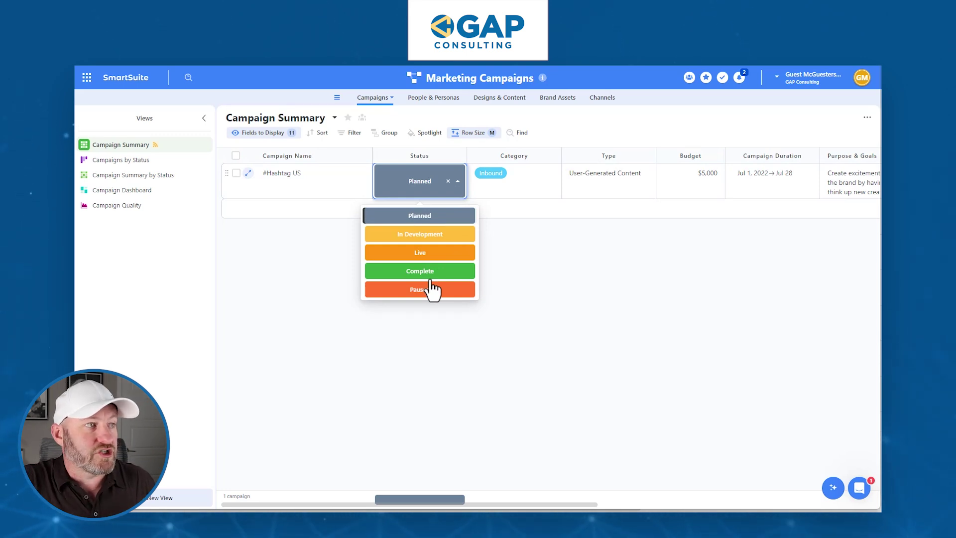
pyautogui.click(450, 254)
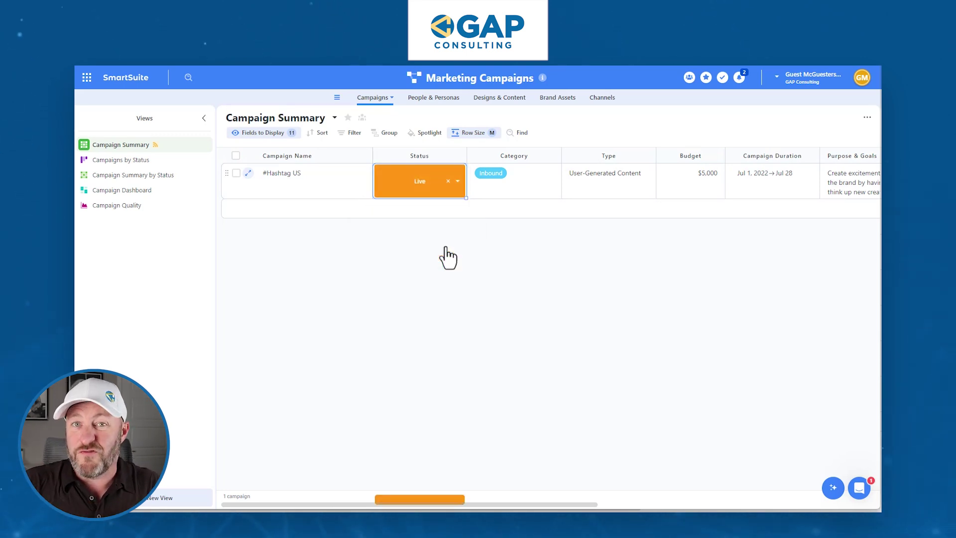